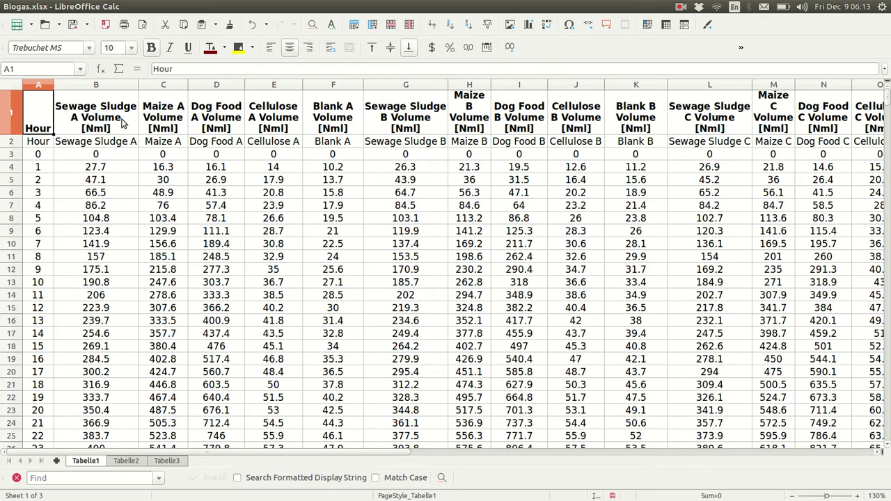
Step: Inspect the Hour, Sewage Sludge A and Maize A volume columns and cell D5 in Biogas.xlsx, then switch to Setup.xlsx
click(47, 85)
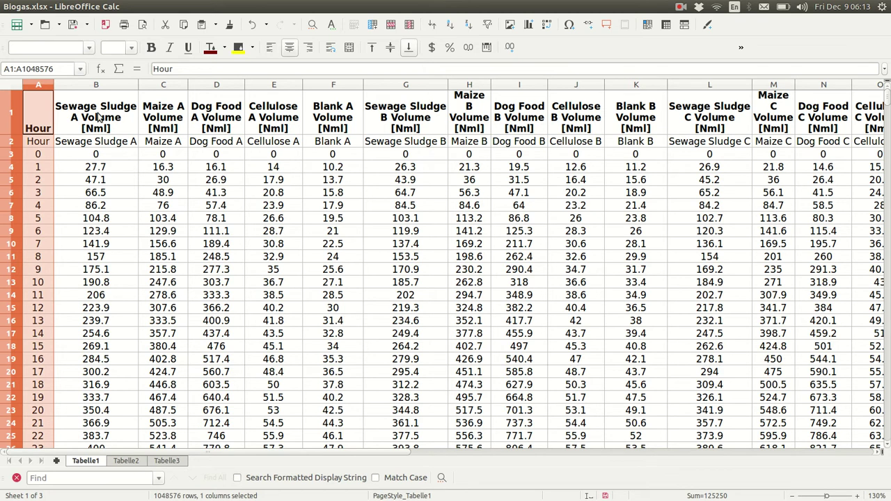
click(137, 85)
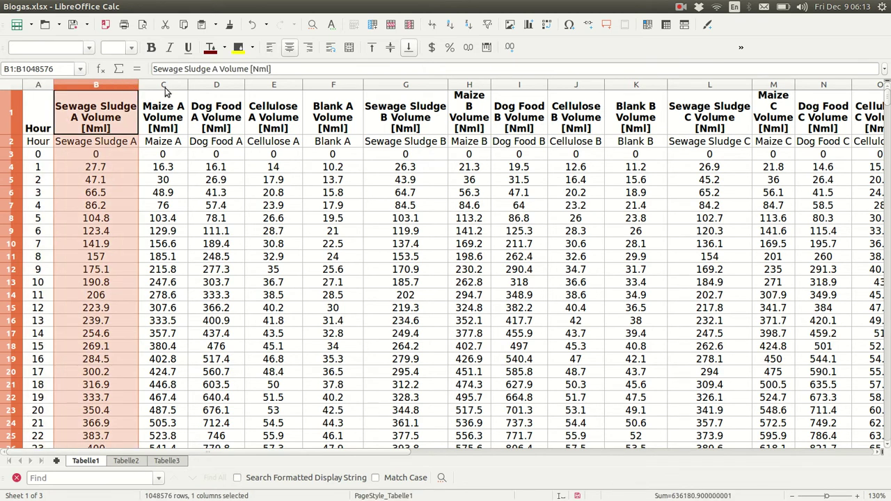
click(164, 87)
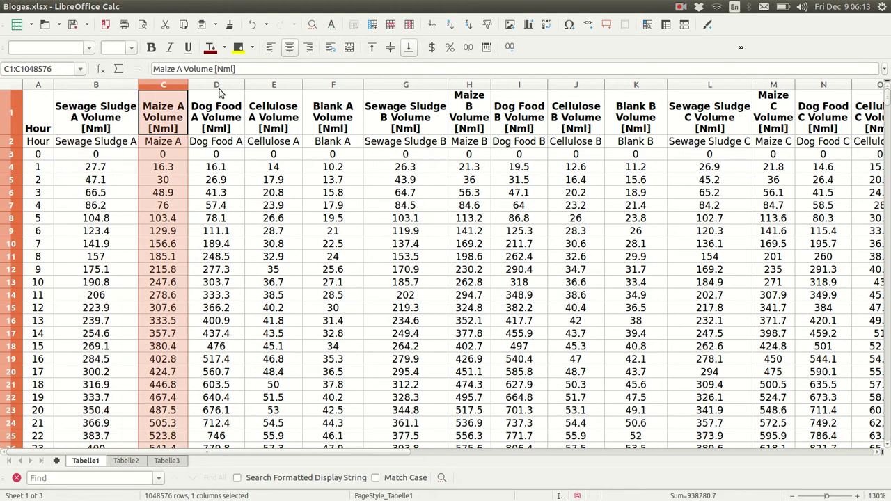
click(199, 180)
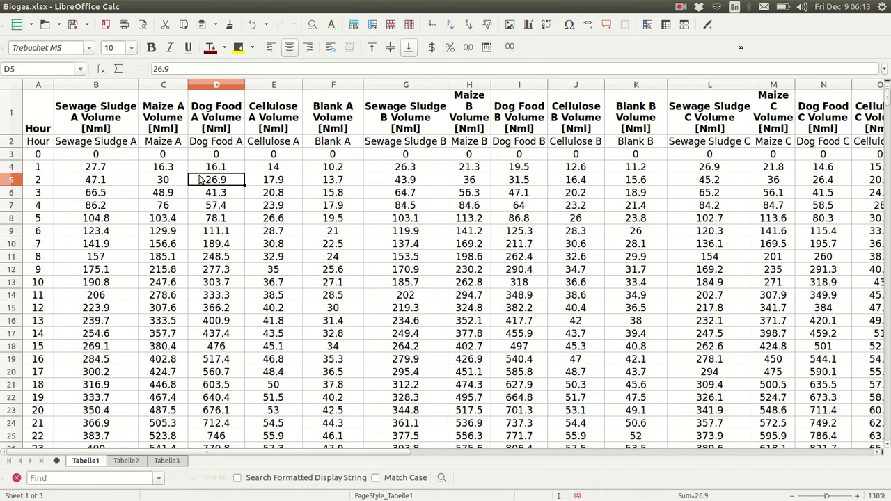
key(alt+Tab)
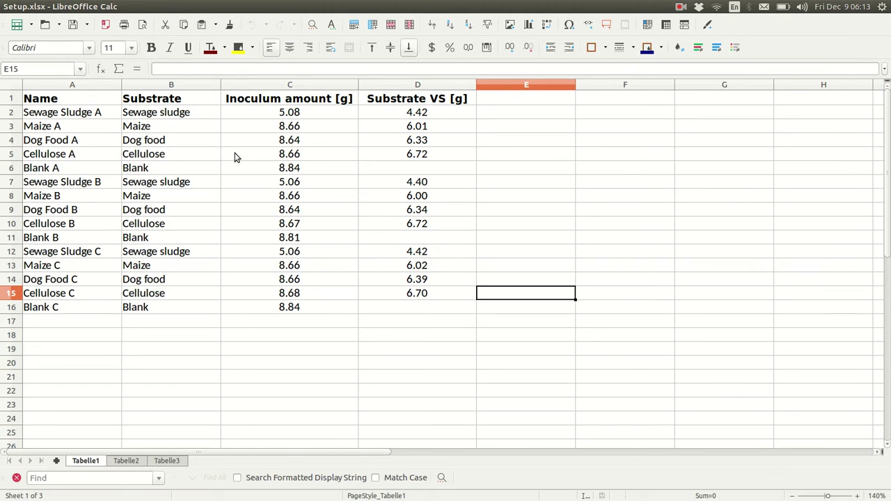
Step: Look over the Setup.xlsx Name column entries, including Maize A and Sewage Sludge A
click(103, 127)
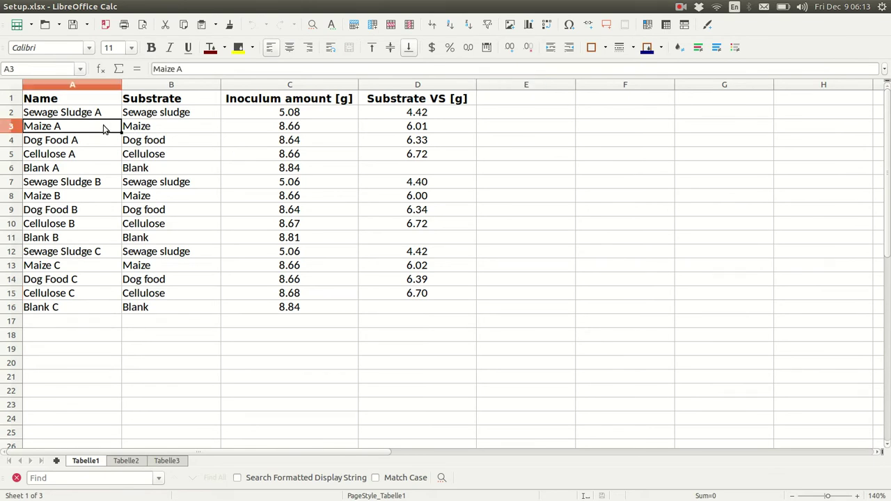
click(97, 87)
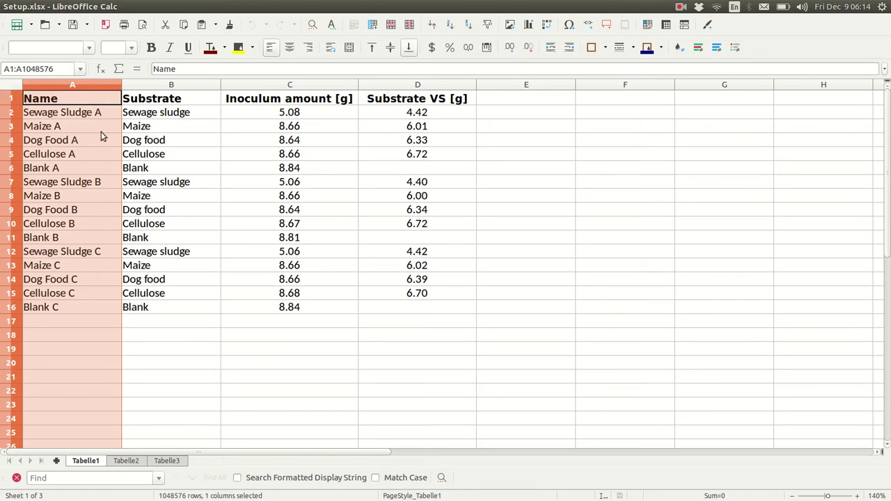
click(105, 117)
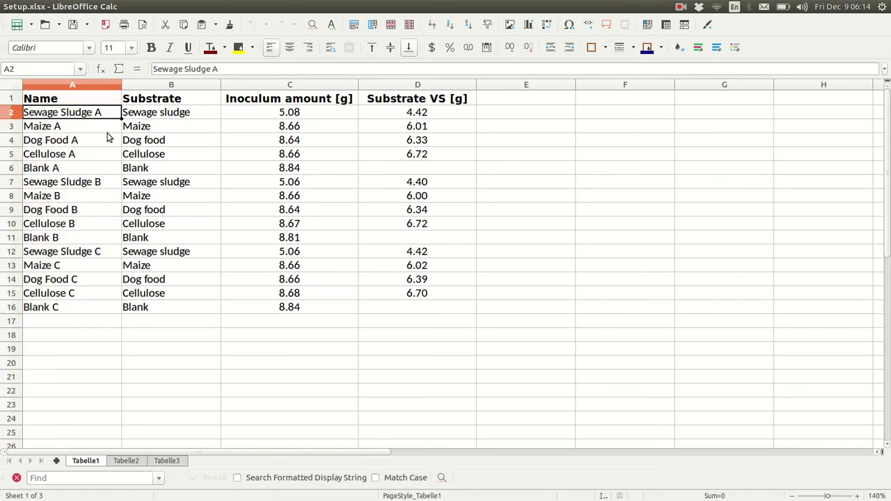
Step: In Biogas.xlsx, check the Maize A name in C2 and the unchanged 'Volume [Nml]' header in B1
key(alt+Tab)
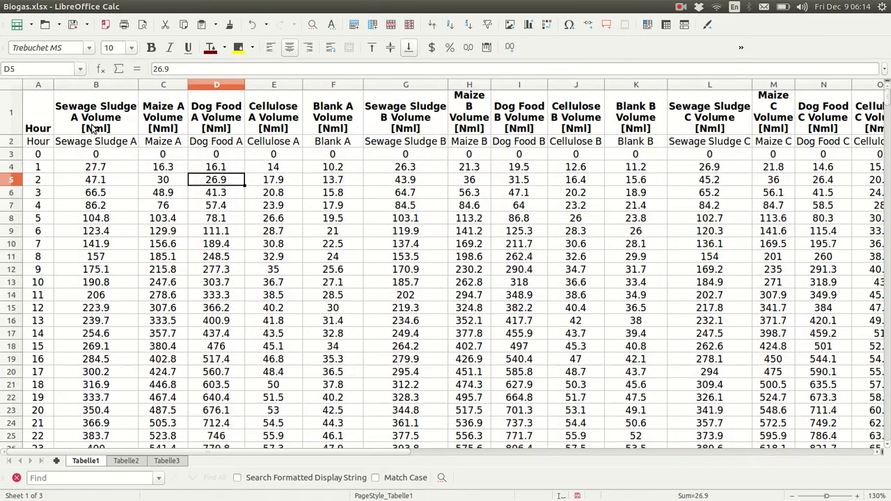
click(166, 141)
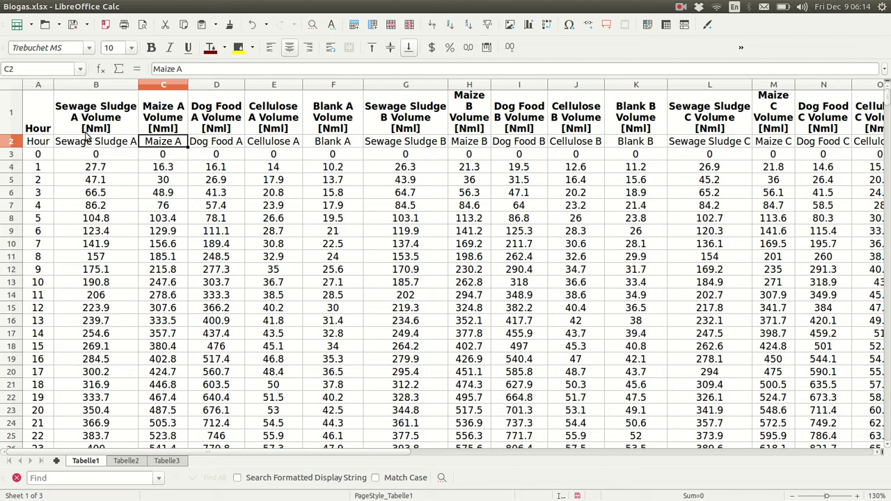
click(97, 128)
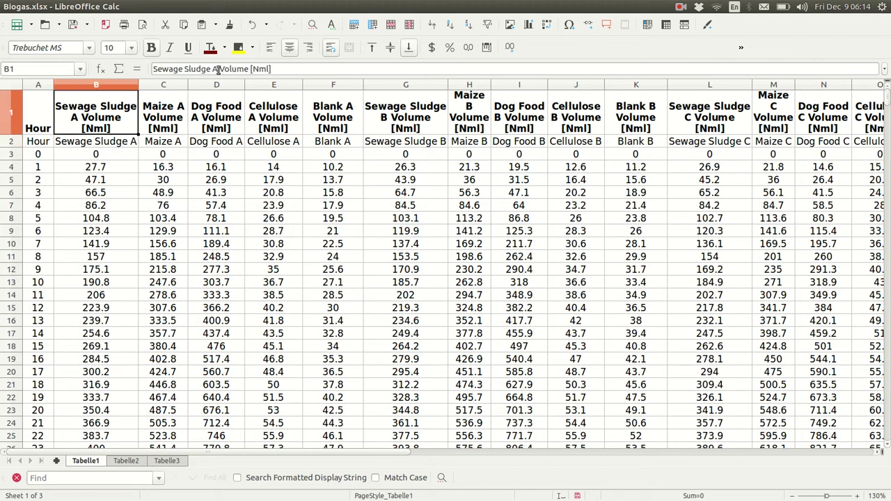
drag(218, 70, 297, 77)
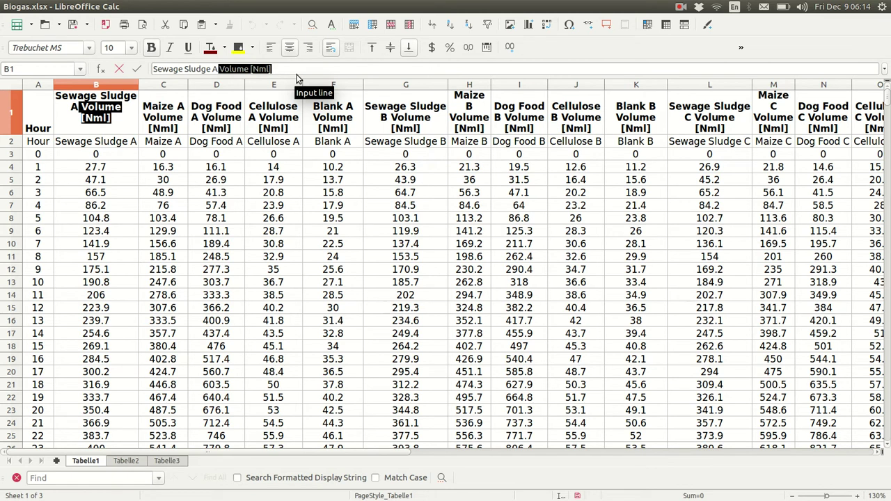
key(Return)
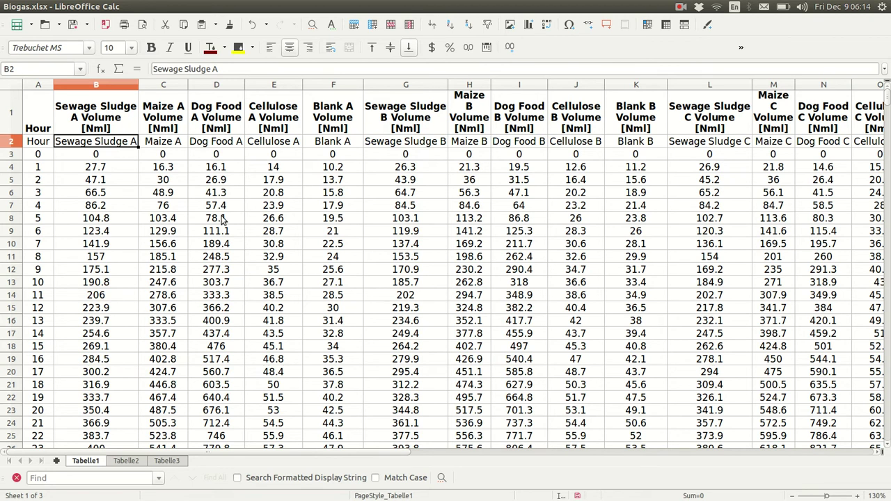
key(alt+Tab)
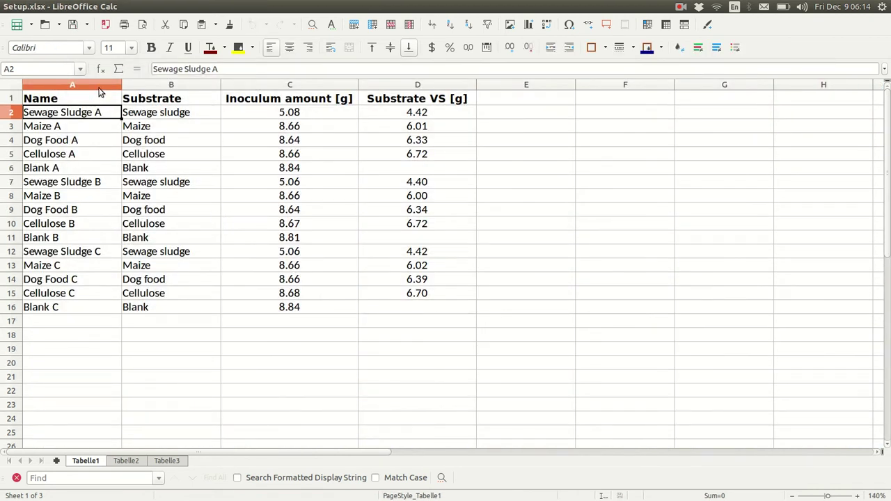
Step: Compare the Sewage Sludge A–C and Maize A–C replicate names in Setup.xlsx
click(99, 86)
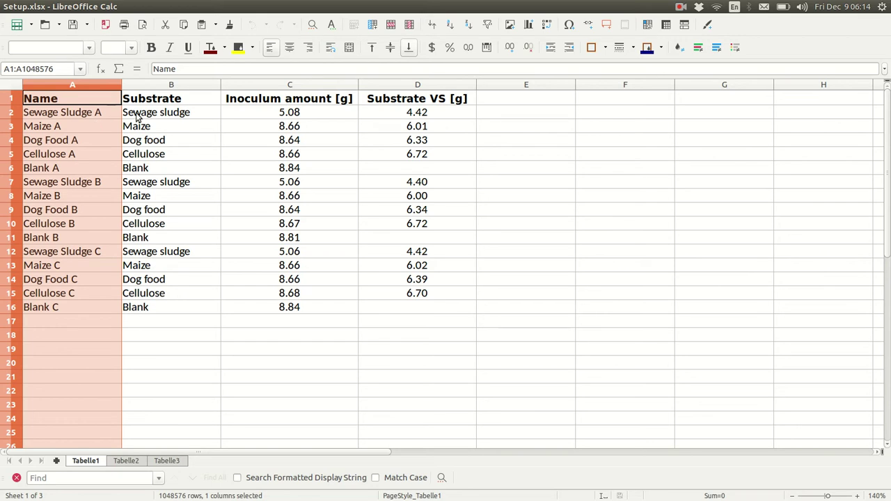
click(100, 116)
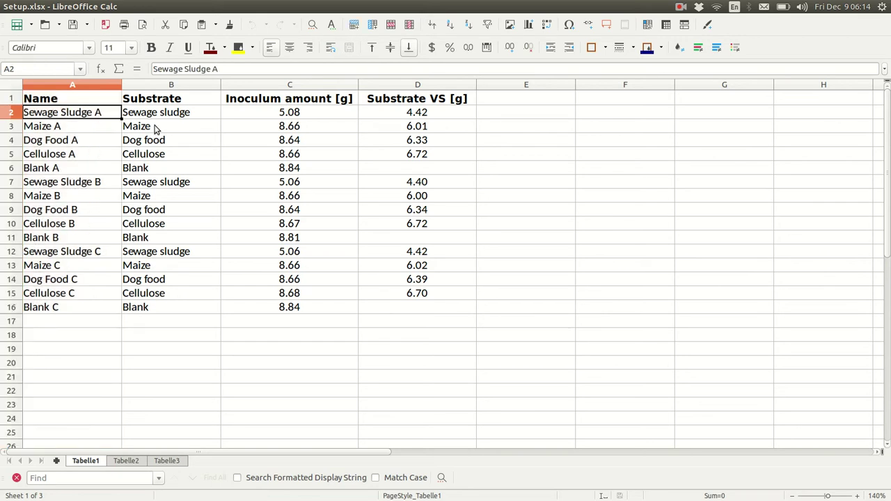
ctrl+click(91, 183)
ctrl+click(92, 251)
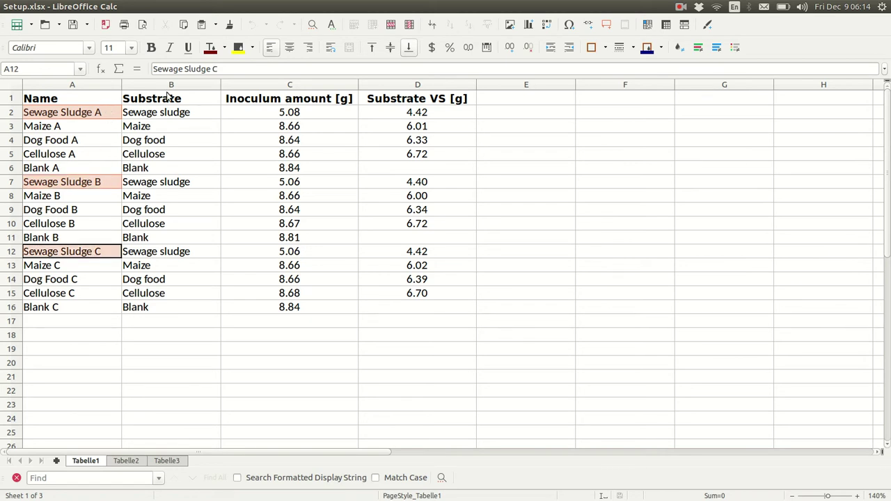
click(79, 131)
ctrl+click(81, 196)
ctrl+click(83, 267)
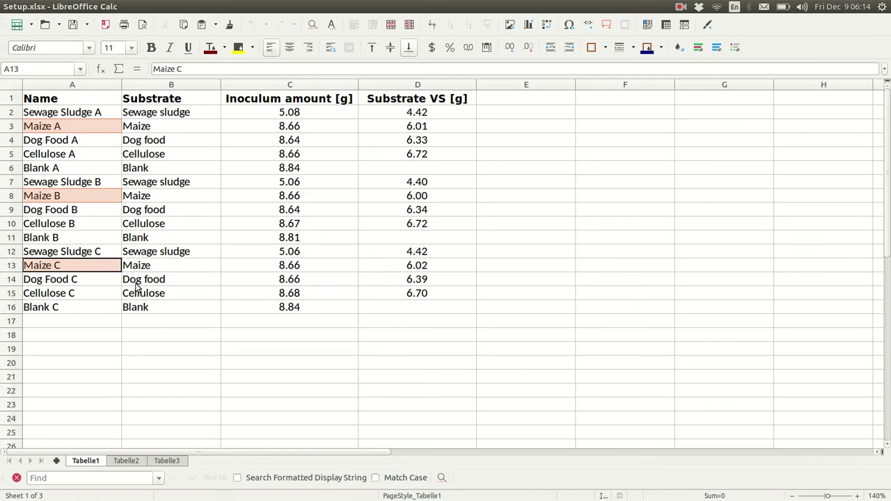
Step: Check the Blank A–C bottles' empty substrate VS cells, then switch to the OBA page
click(70, 311)
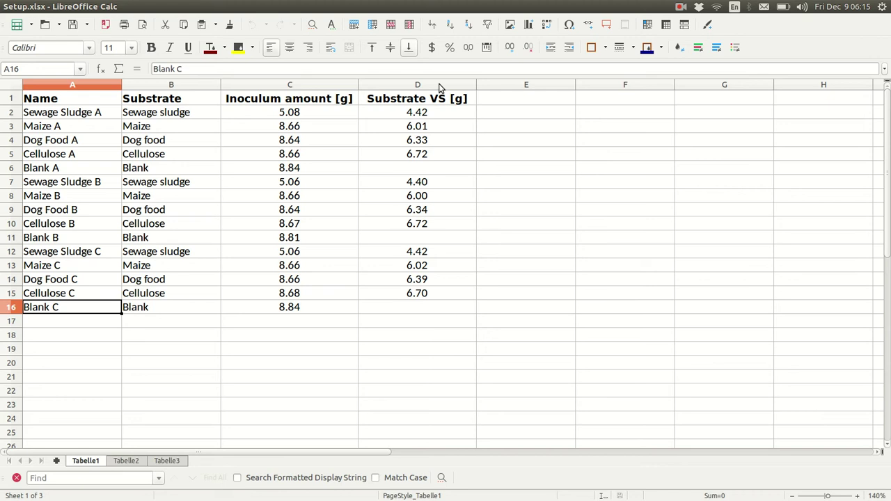
click(416, 169)
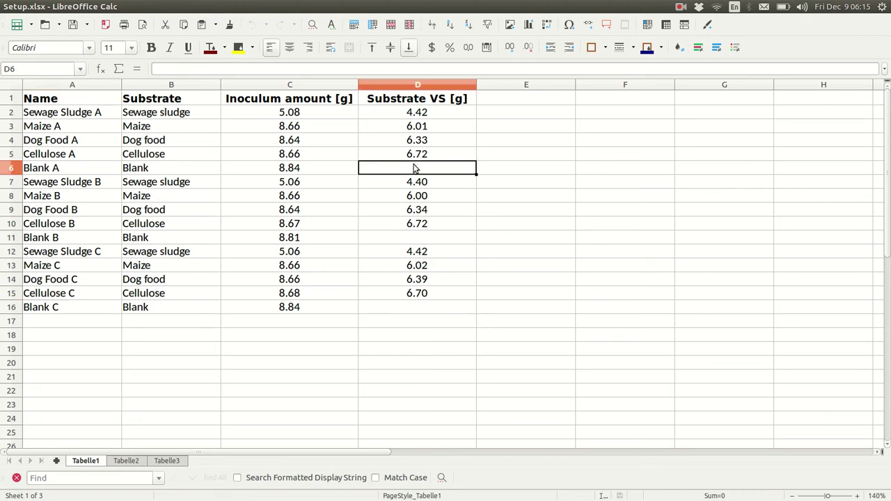
click(432, 238)
click(427, 307)
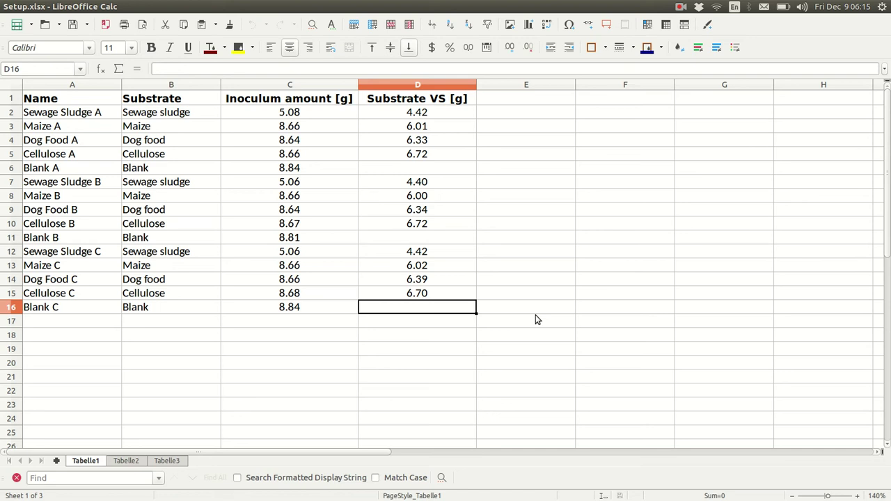
key(alt+Tab)
key(alt+Tab)
key(alt+Tab)
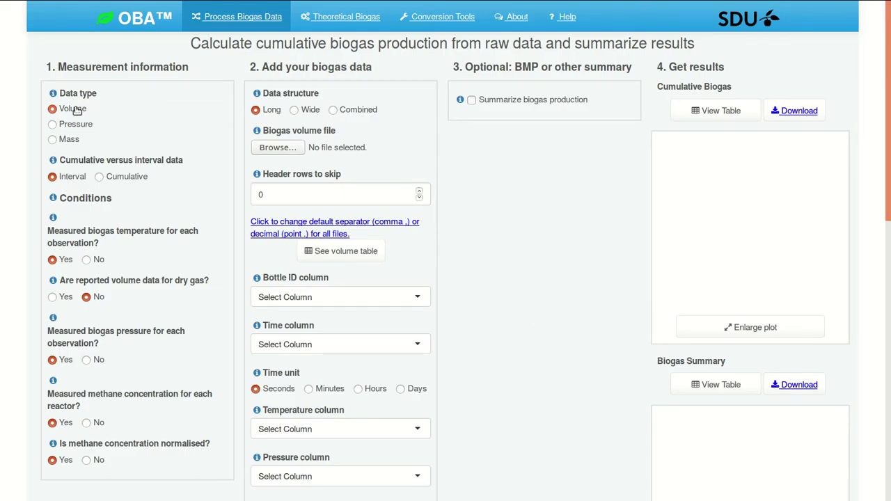
Step: Mark the volume data as cumulative and set a fixed biogas temperature of 0 °C
click(101, 176)
click(86, 259)
click(124, 304)
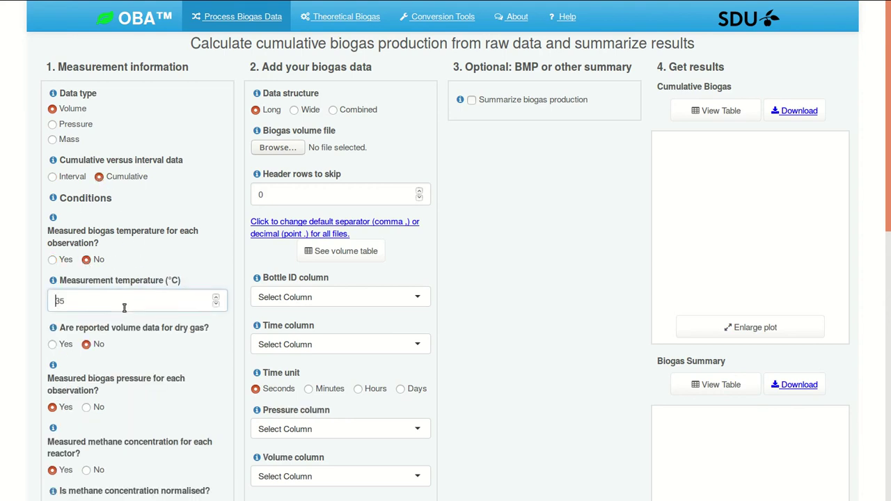
double_click(124, 302)
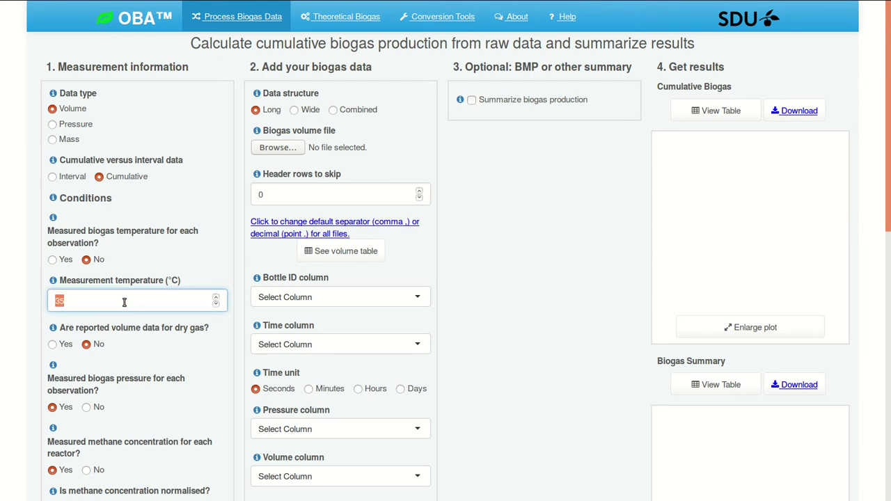
text(0)
Step: Declare dry gas with unmeasured pressure and a fixed CH4 content of 100%
scroll(206, 348, down, 3)
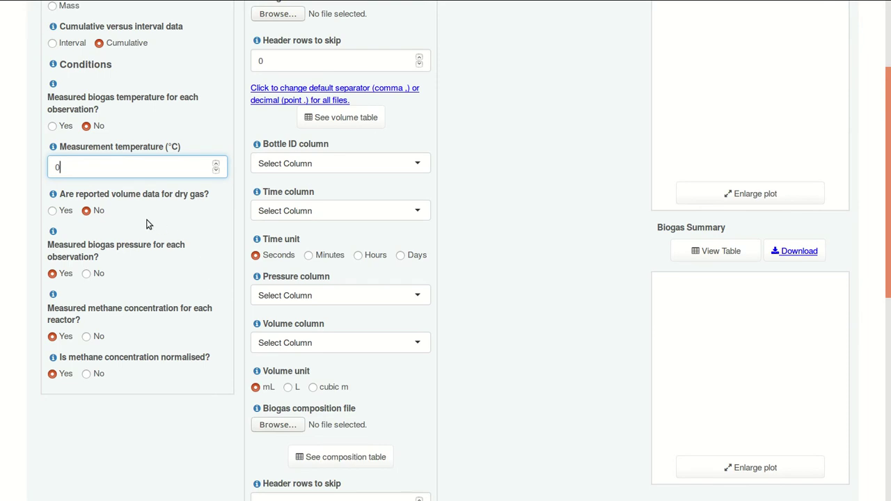
click(52, 210)
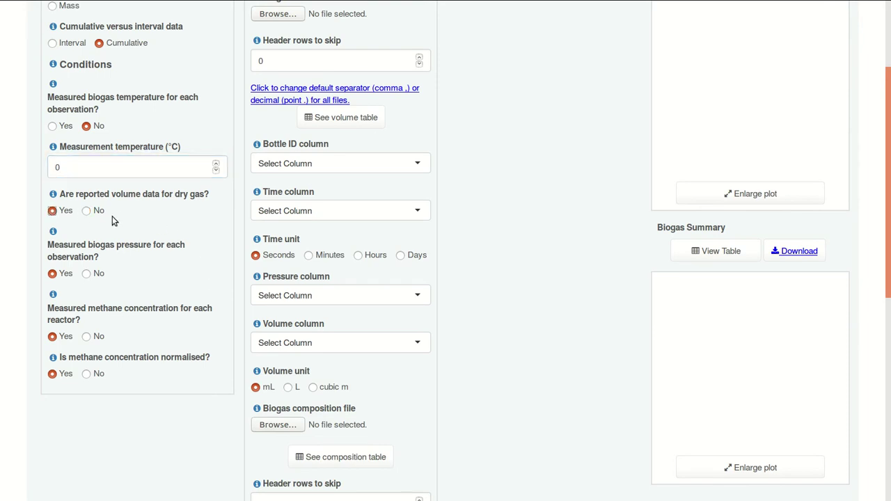
click(86, 273)
scroll(173, 280, down, 3)
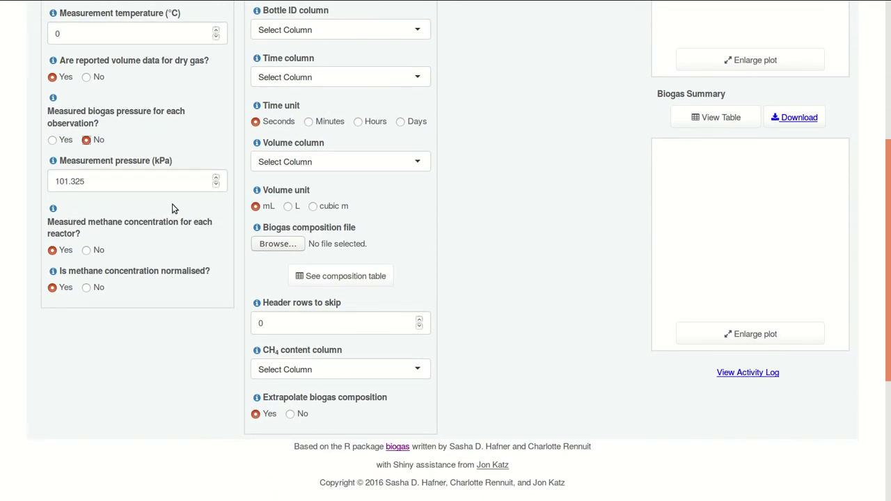
click(85, 251)
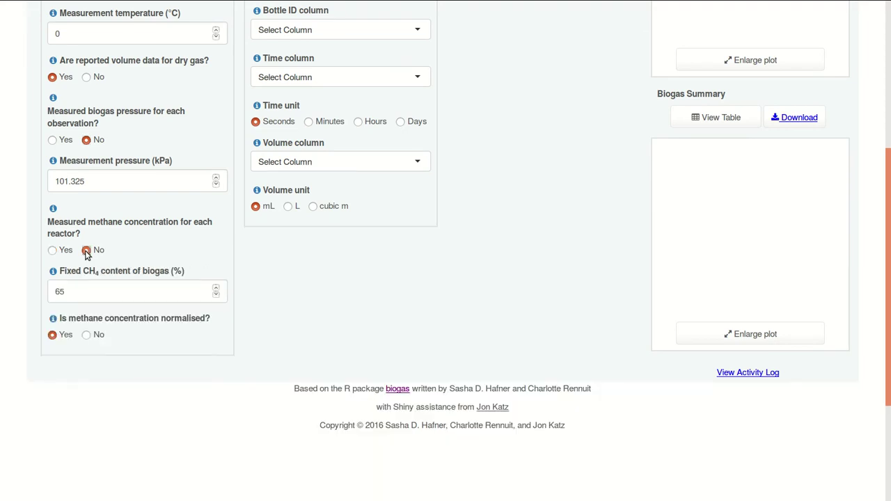
double_click(92, 292)
text(100)
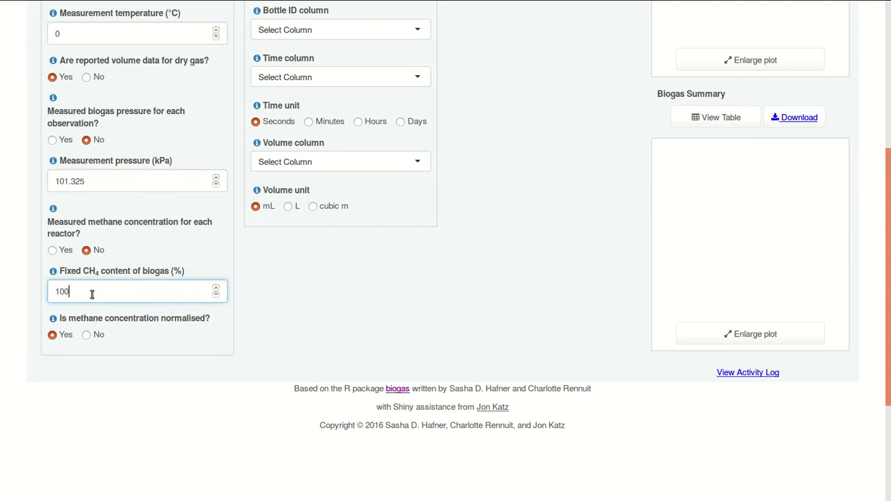
click(191, 249)
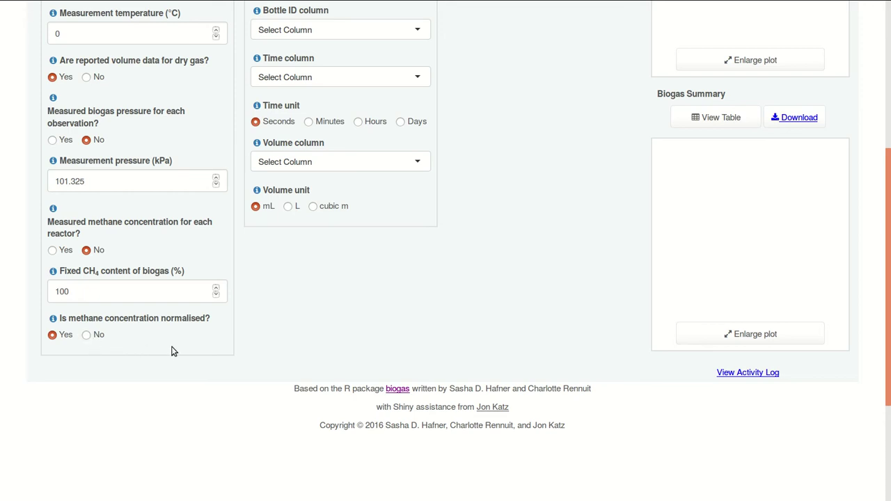
scroll(311, 340, up, 5)
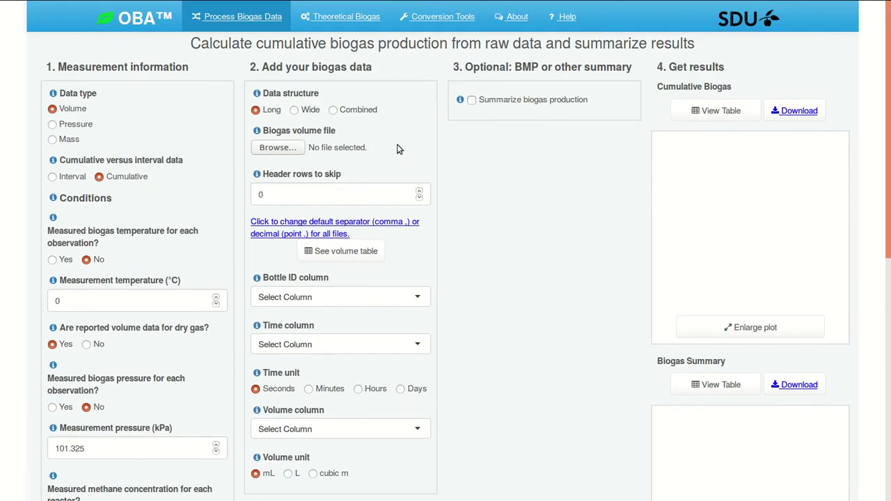
Step: Upload Biogas.xlsx as wide-format volume data, skip 1 header row, and preview the table
click(307, 113)
click(291, 148)
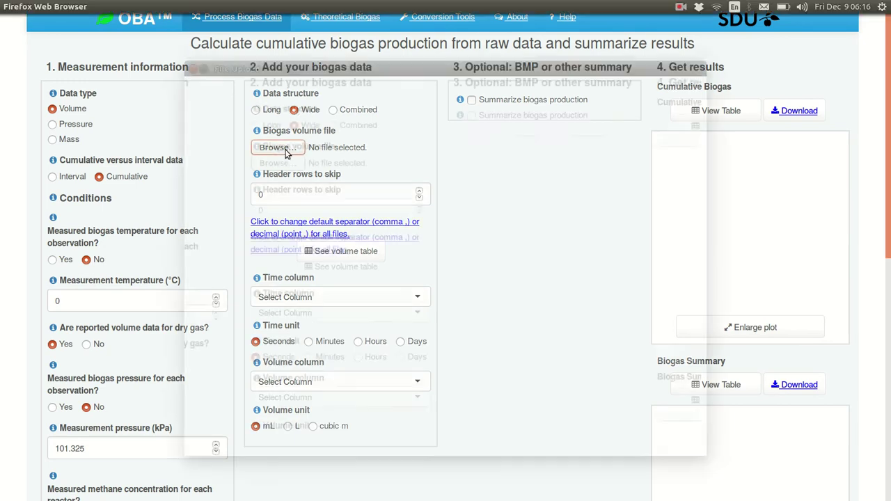
double_click(292, 158)
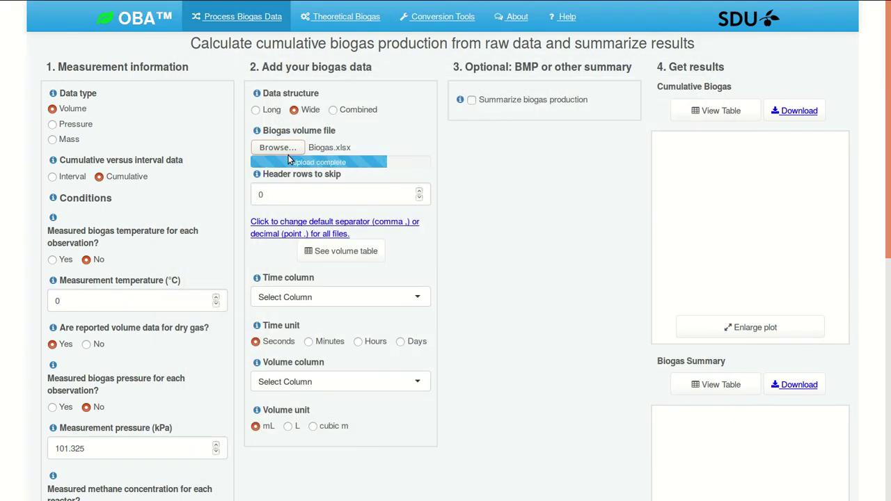
click(331, 255)
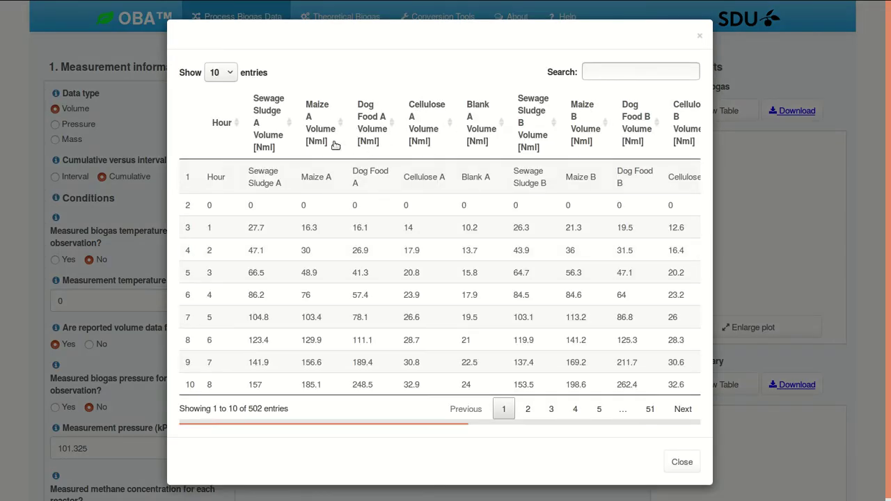
click(680, 459)
click(365, 190)
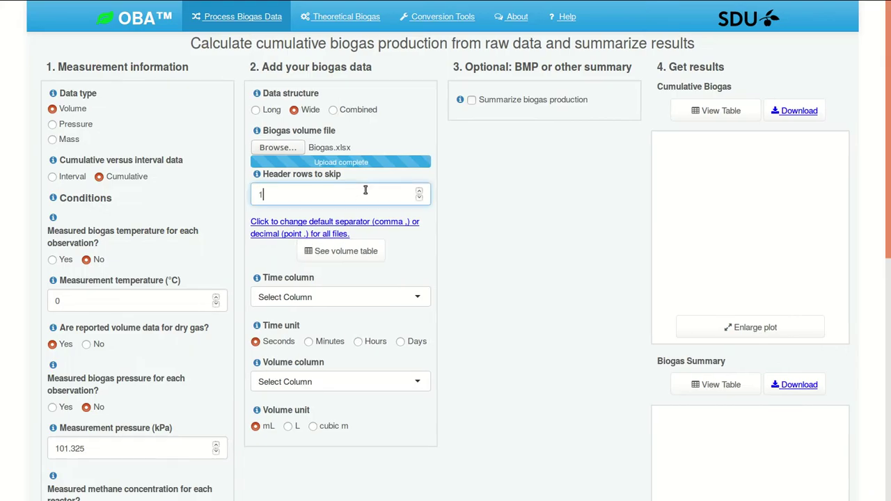
click(369, 253)
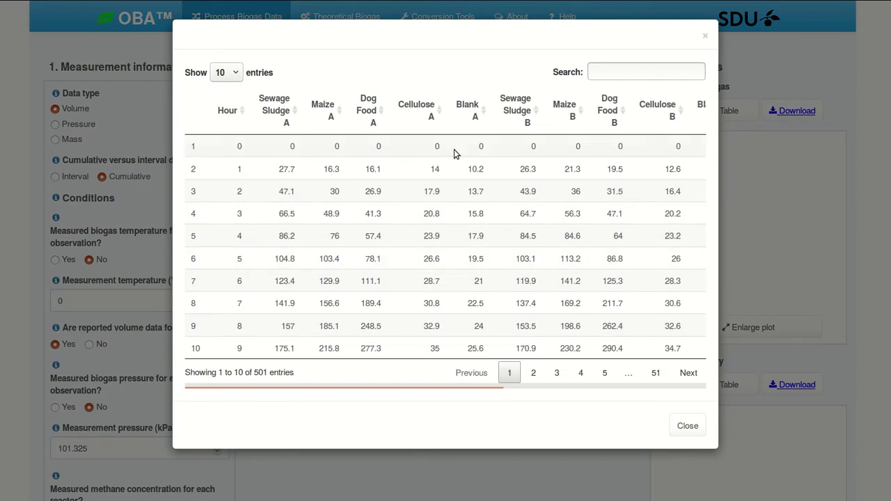
Step: Set Hour as the time column in hours and Sewage Sludge A as the volume column
click(688, 424)
click(368, 299)
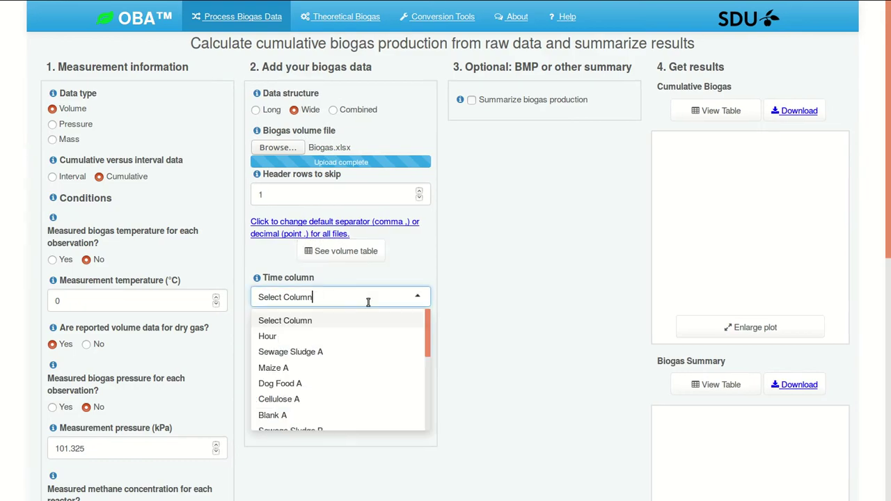
click(356, 336)
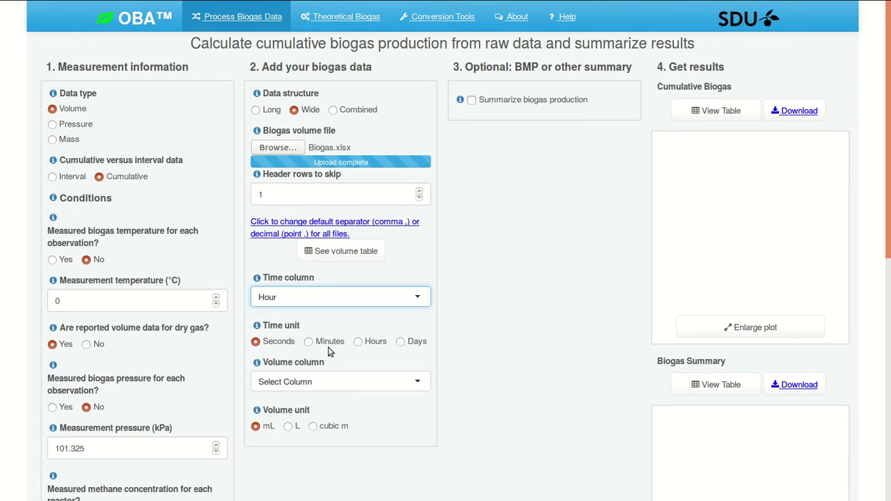
click(357, 342)
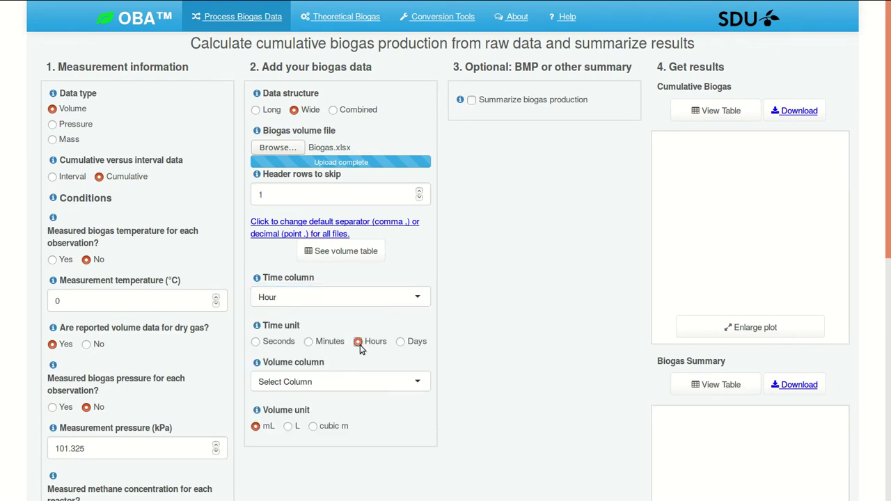
click(430, 379)
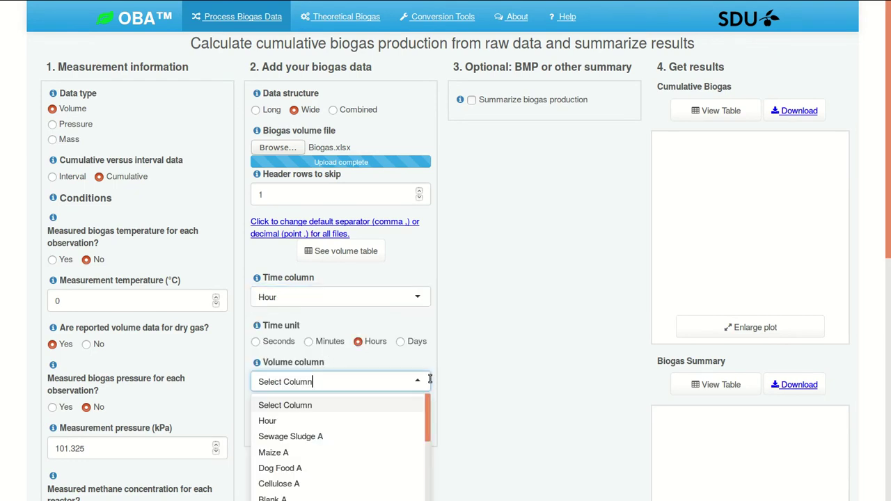
click(382, 438)
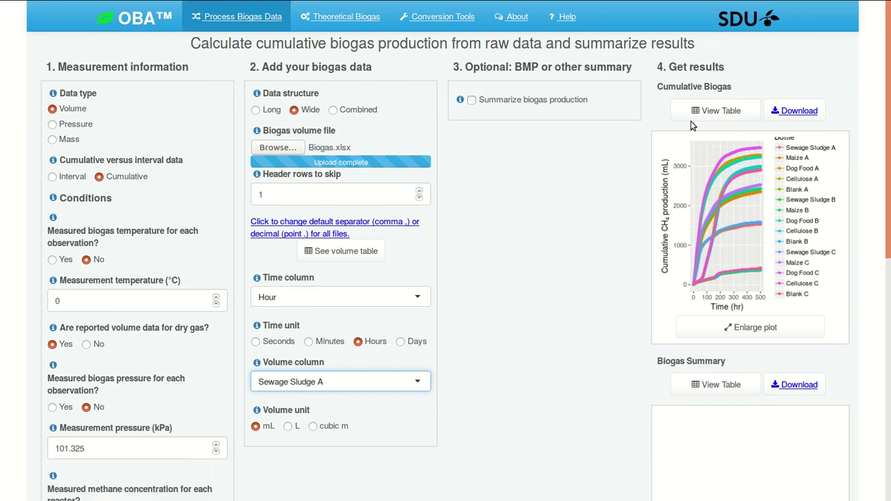
Step: Browse the cumulative biogas results table, then enlarge the cumulative CH4 plot for all 15 bottles
click(692, 117)
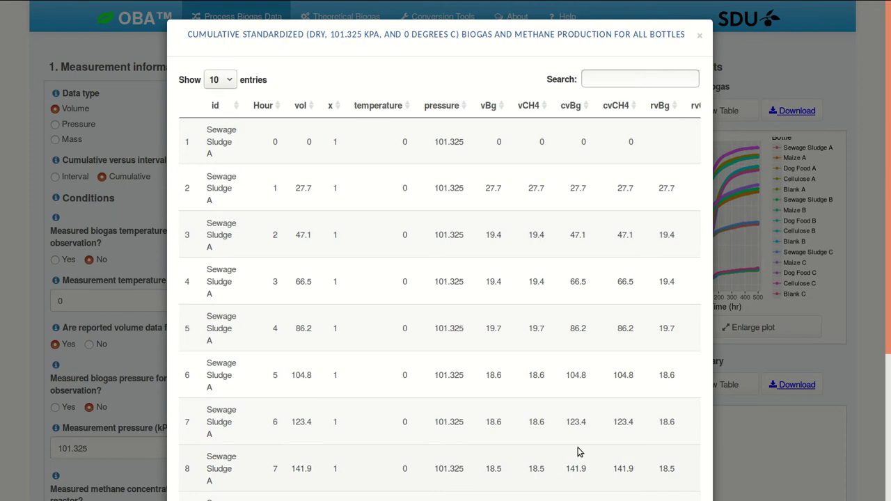
scroll(577, 452, right, 2)
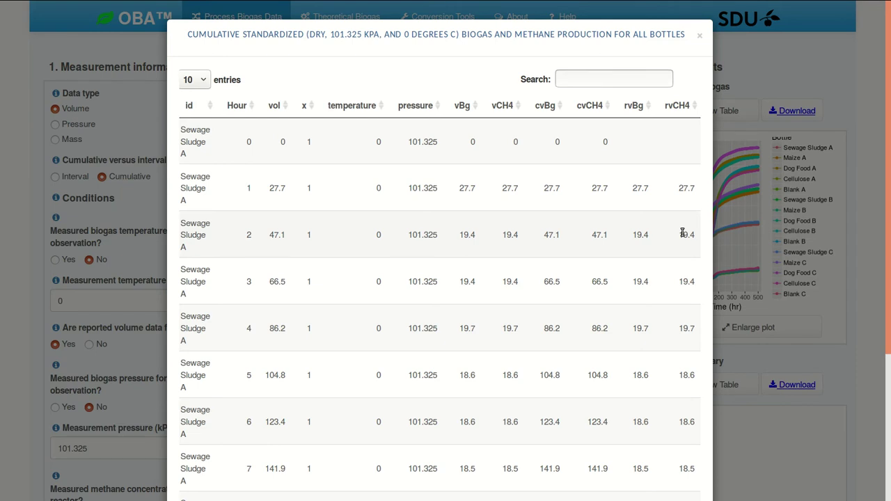
click(700, 37)
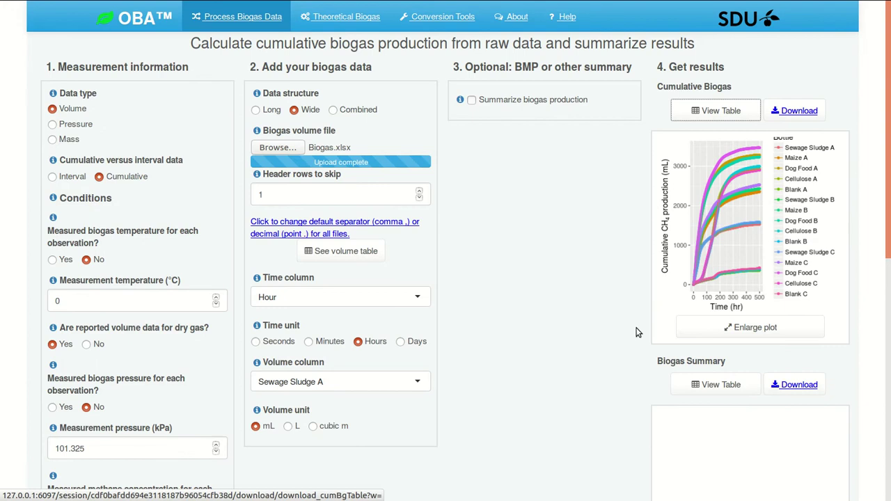
click(708, 331)
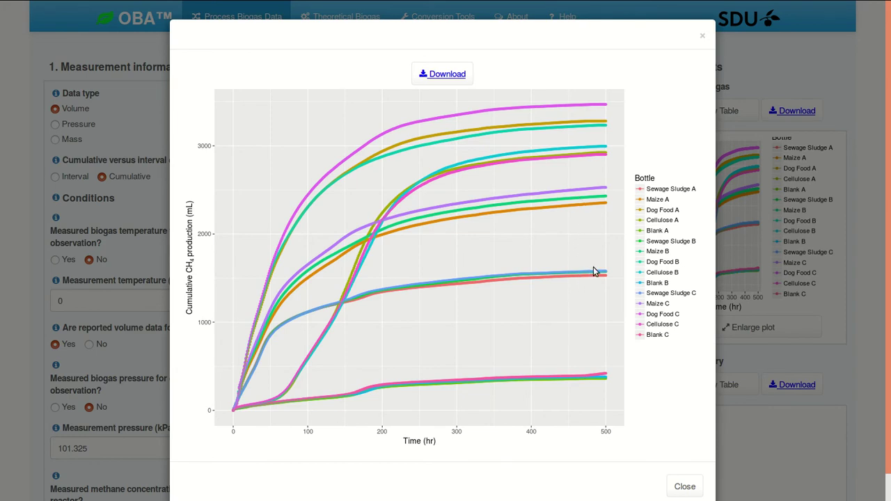
Step: Enable the biogas summary with substrate-mass normalization and inoculum subtraction at a summary time of 400
click(703, 38)
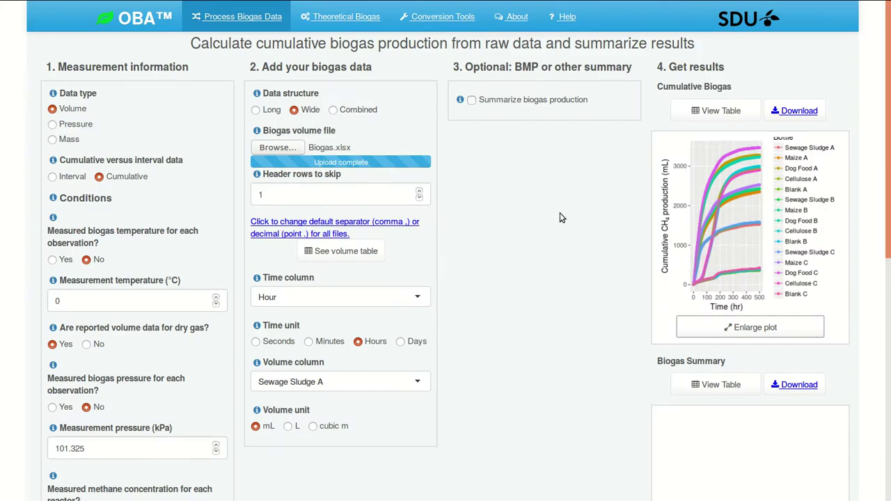
click(472, 99)
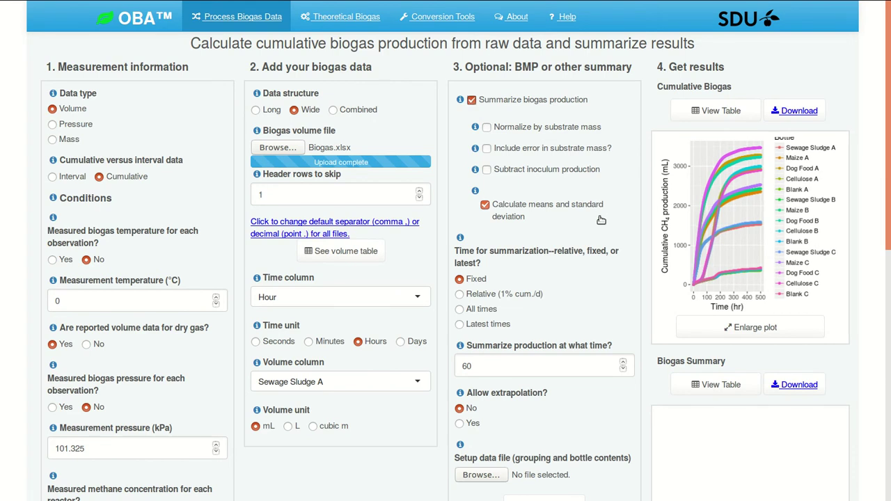
click(486, 131)
click(486, 170)
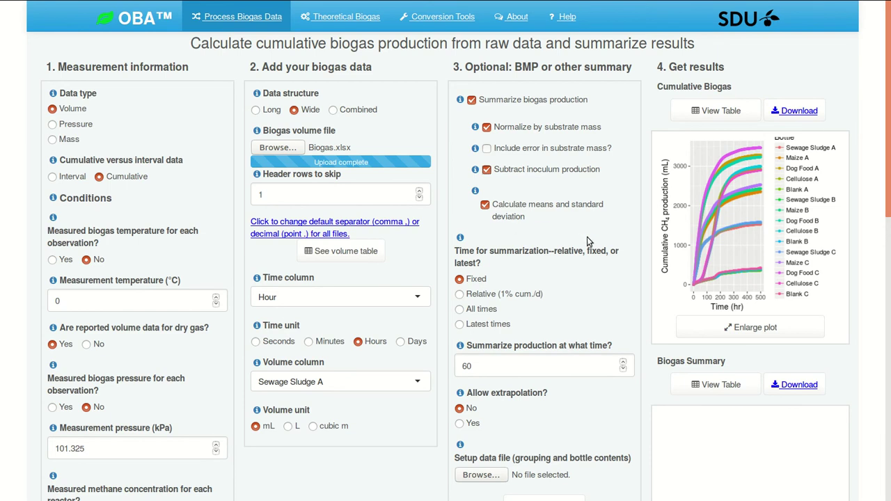
scroll(587, 237, down, 3)
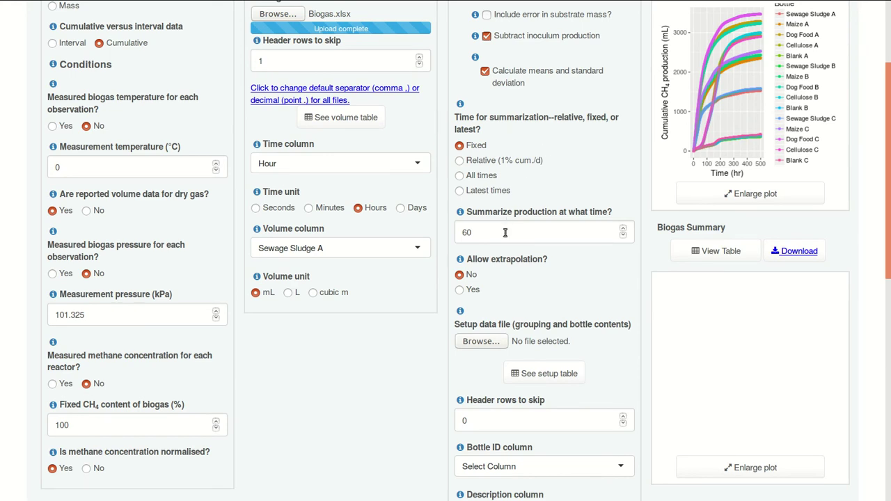
double_click(505, 232)
text(400)
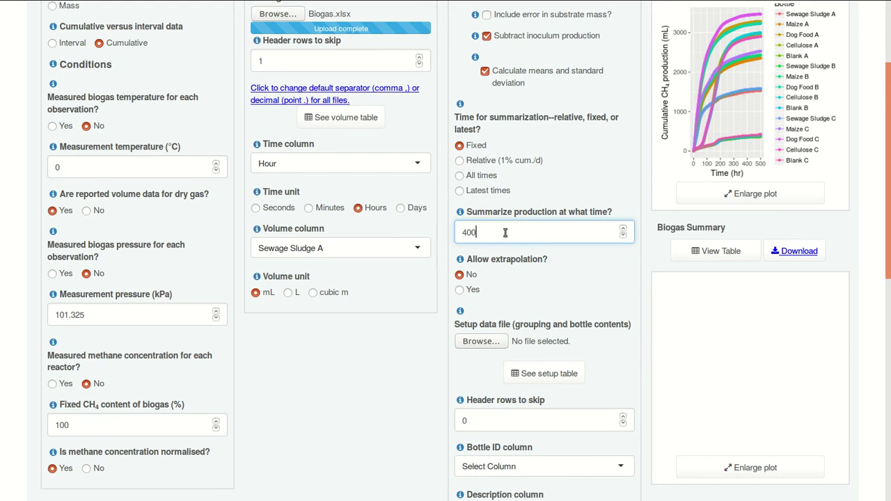
click(584, 284)
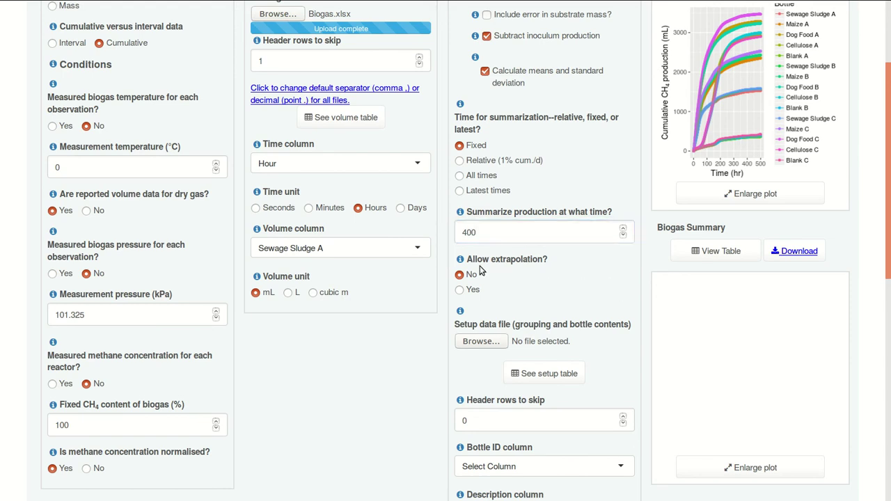
scroll(560, 313, down, 2)
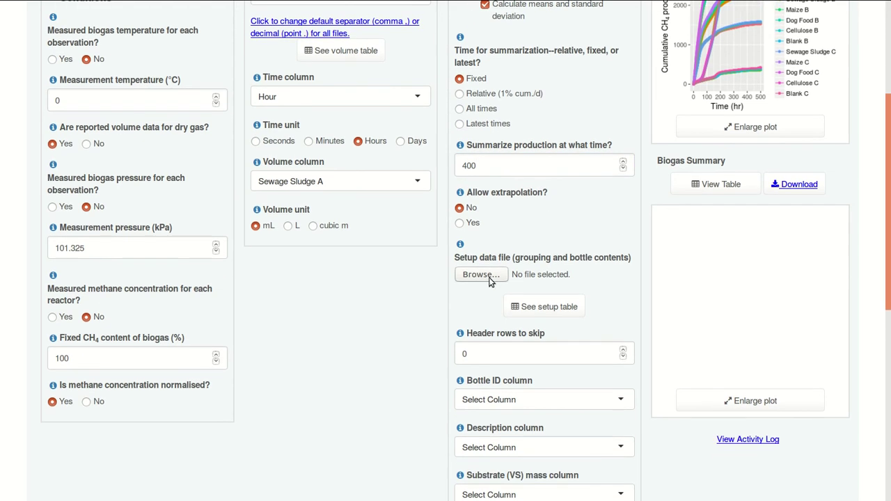
Step: Upload and preview Setup.xlsx, using Name as the bottle ID column
click(481, 275)
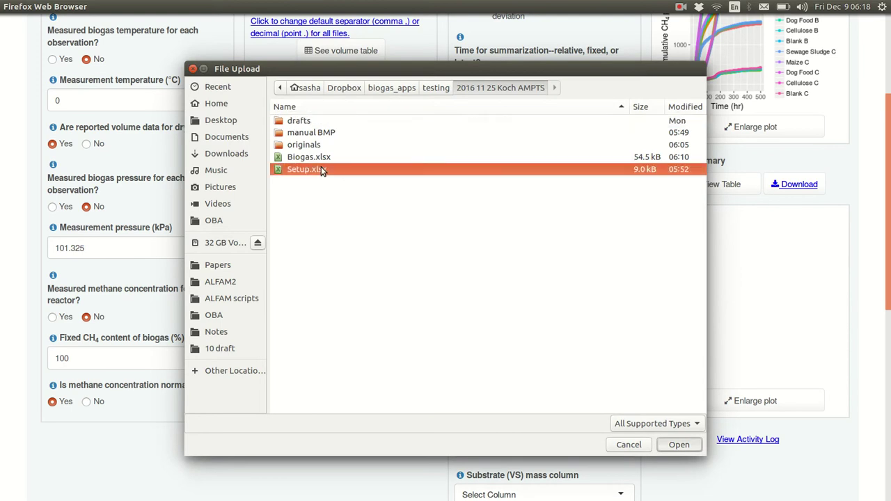
double_click(321, 169)
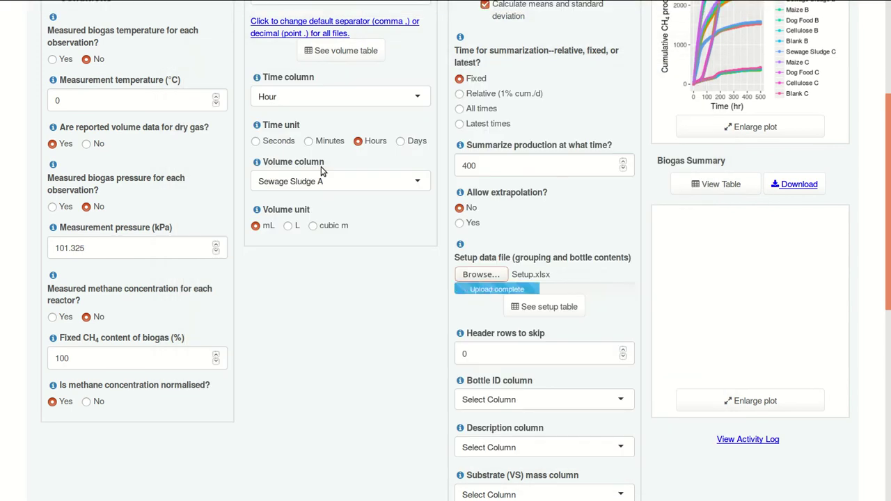
click(561, 308)
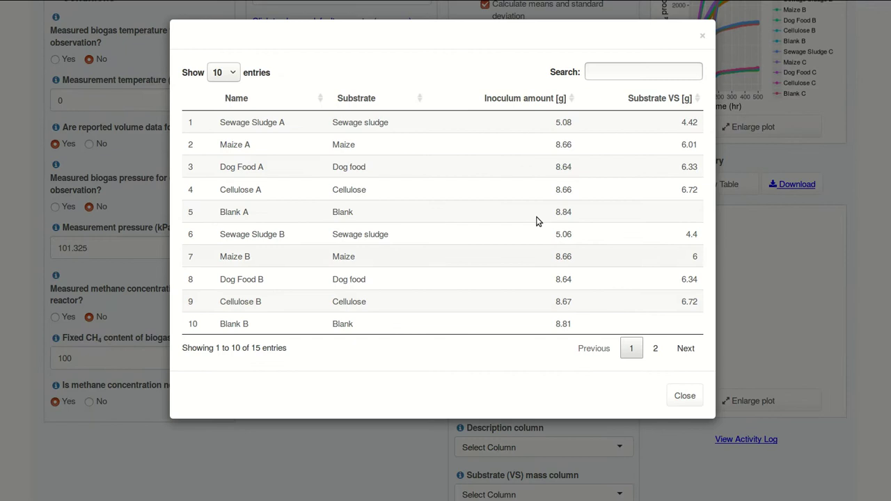
click(680, 394)
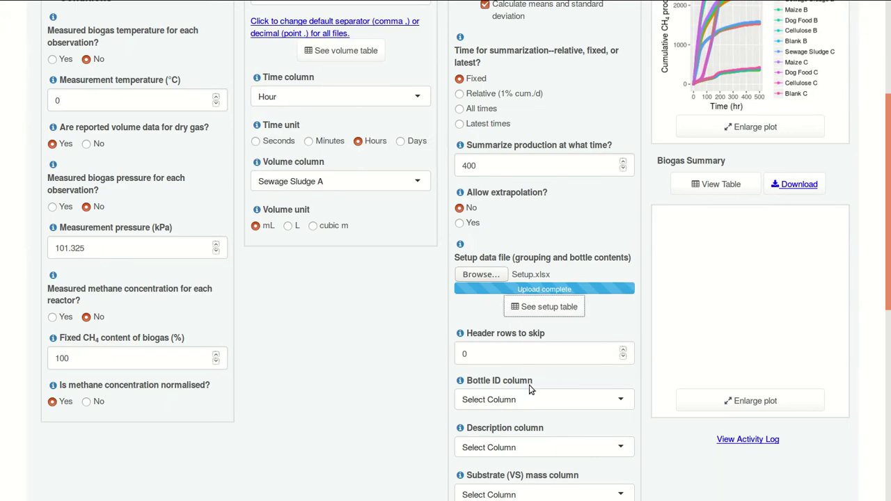
click(558, 399)
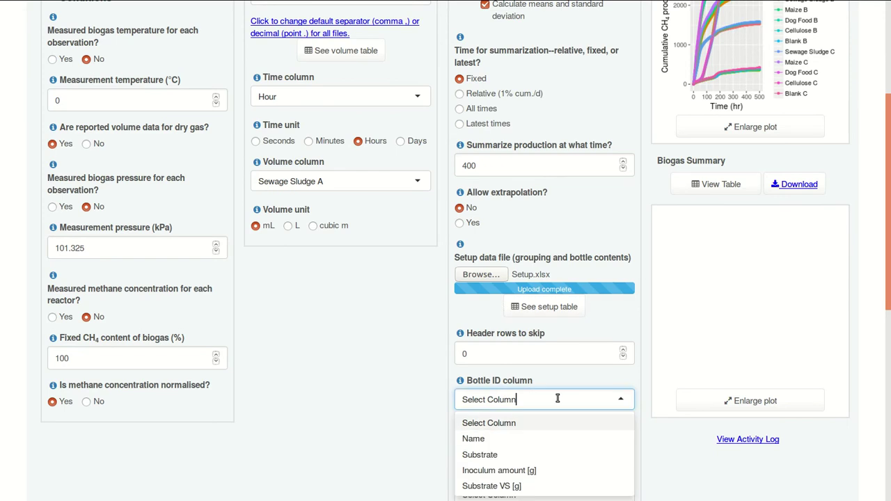
click(549, 437)
Step: Use Substrate as the description column and Substrate VS [g] as the substrate mass column
scroll(390, 380, down, 3)
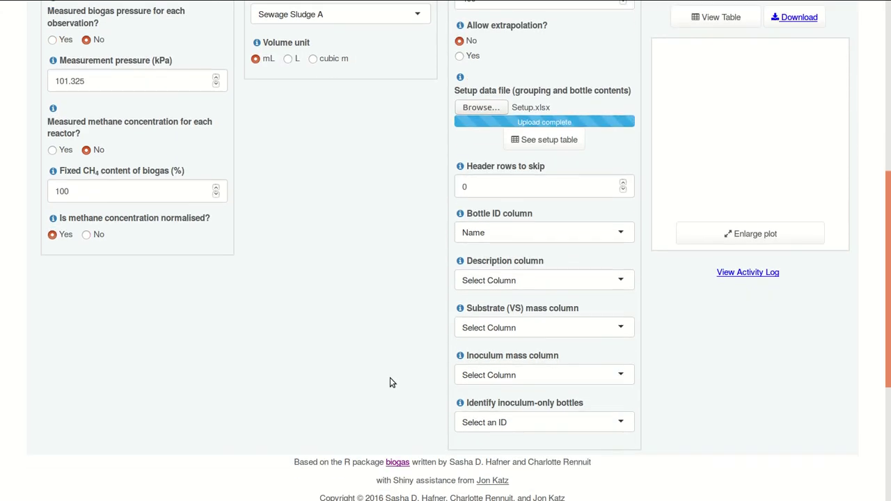
click(492, 281)
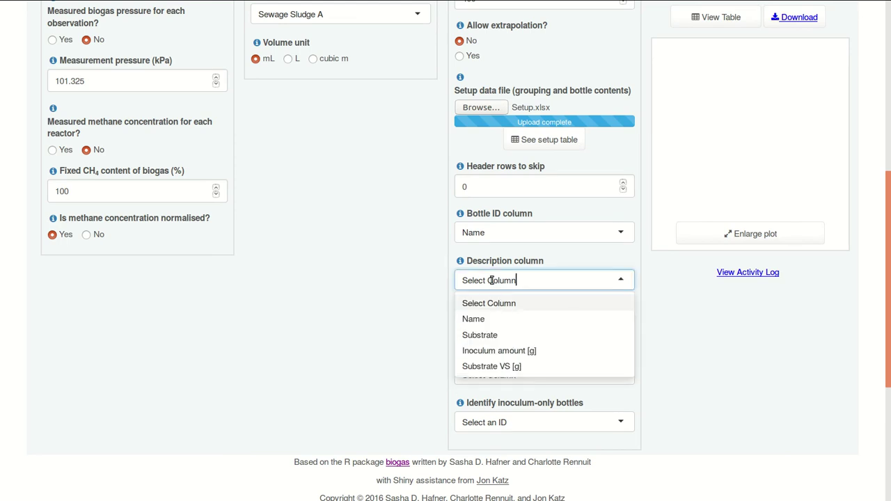
click(490, 336)
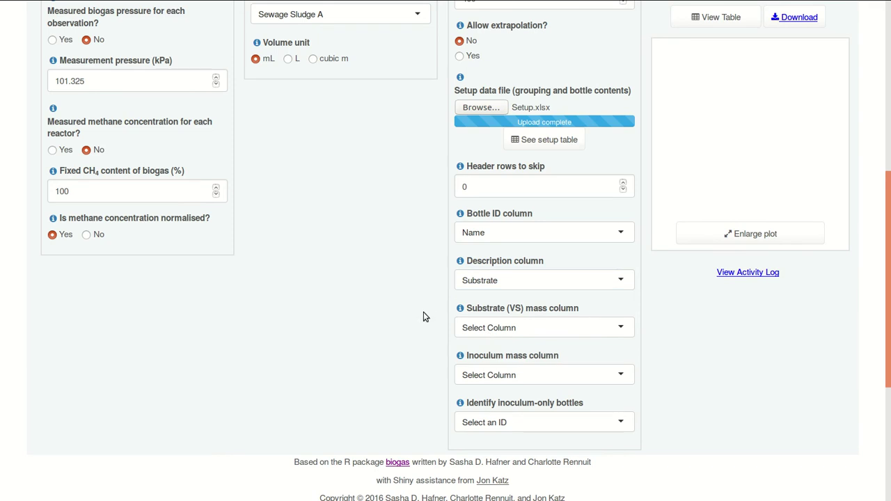
mouse_move(457, 265)
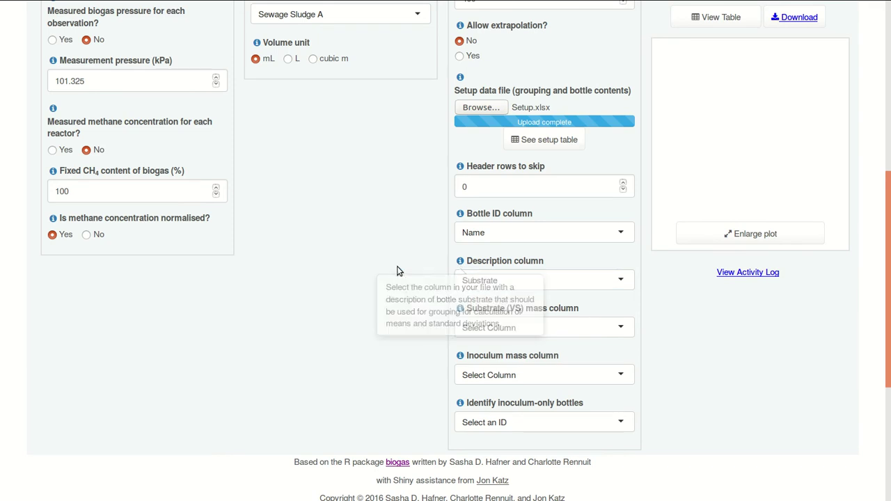
click(498, 327)
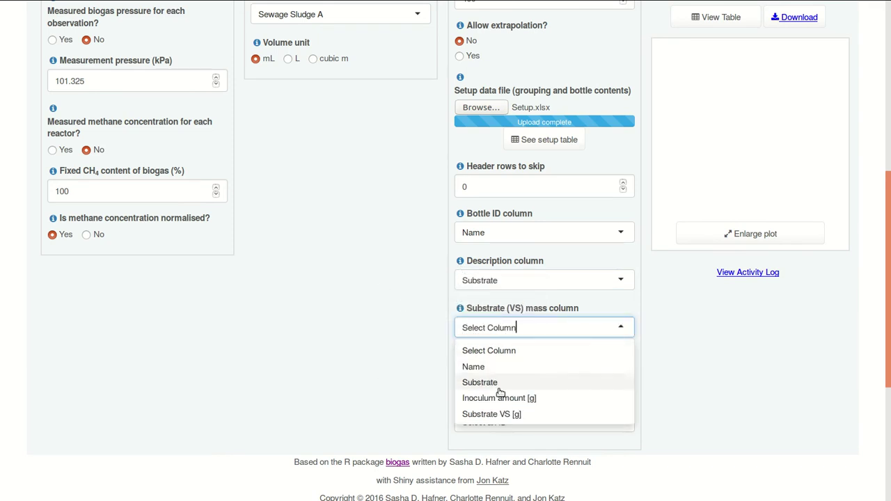
click(484, 411)
Step: Use Inoculum amount [g] as inoculum mass and mark the Blank bottles as inoculum-only
scroll(374, 340, down, 3)
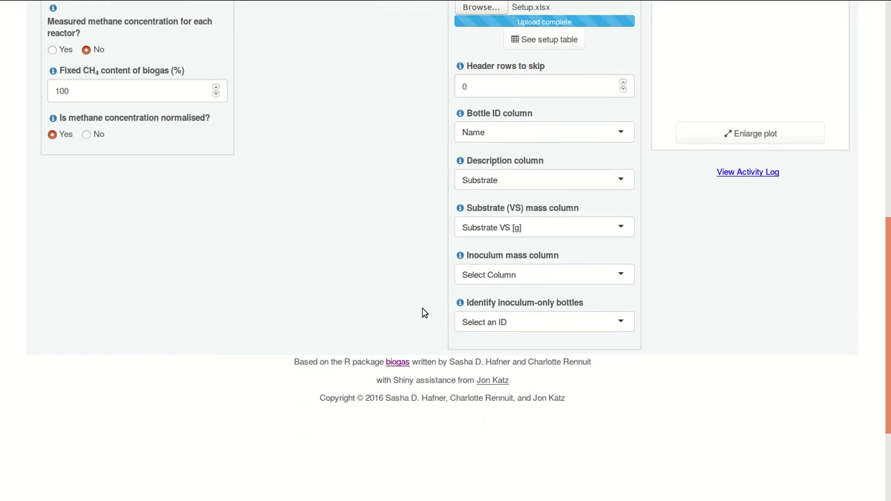
click(470, 281)
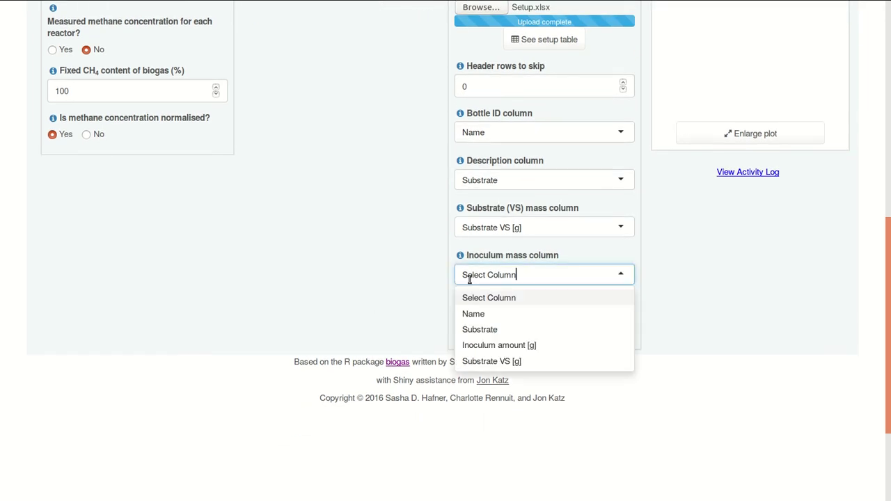
click(484, 346)
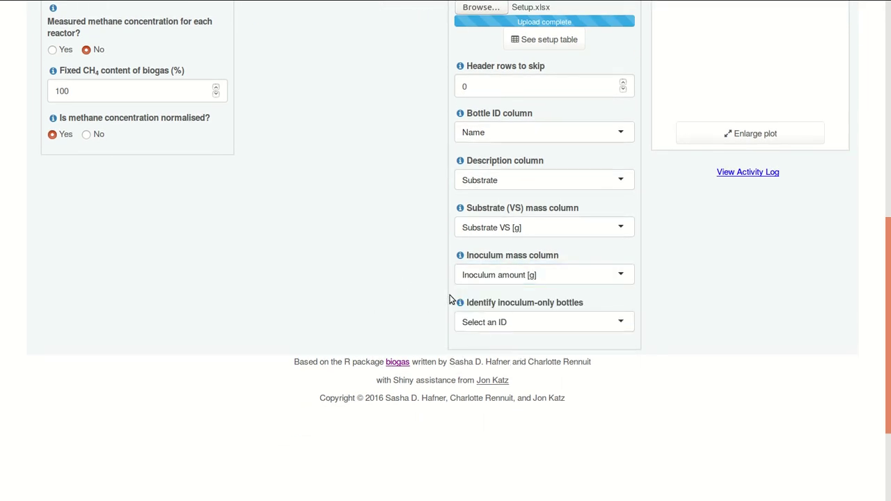
click(477, 323)
click(474, 425)
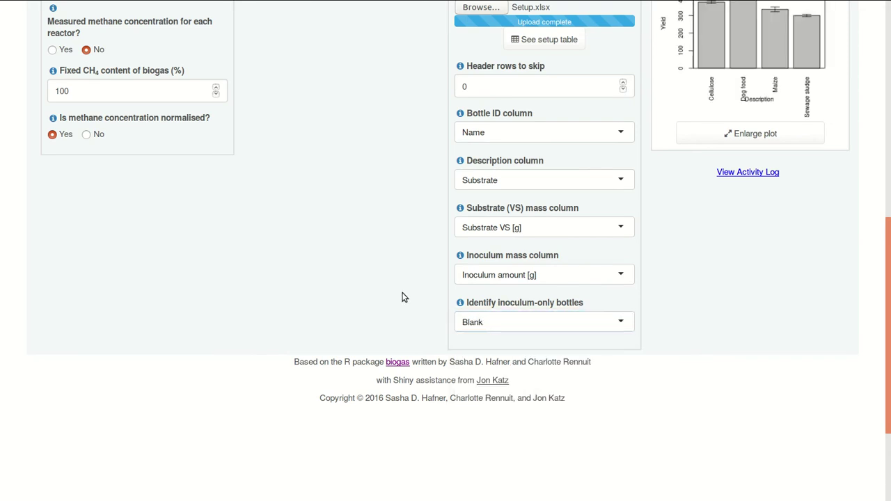
scroll(401, 297, up, 5)
scroll(402, 297, up, 4)
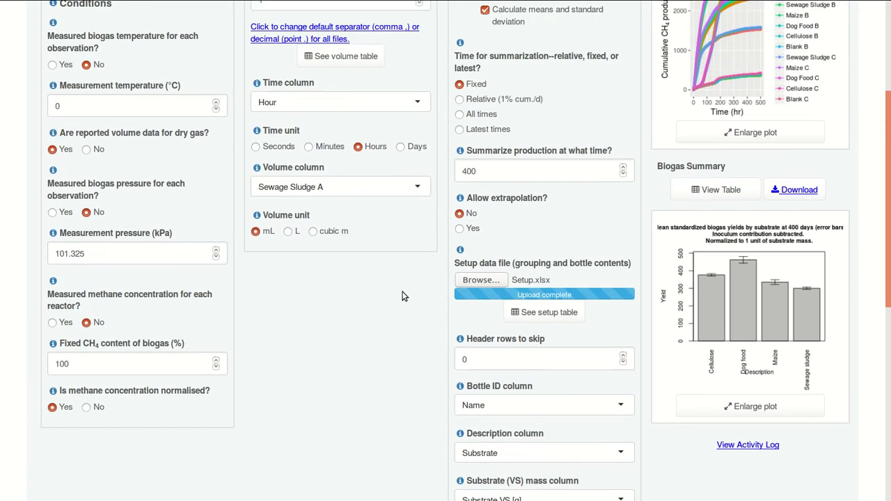
click(698, 217)
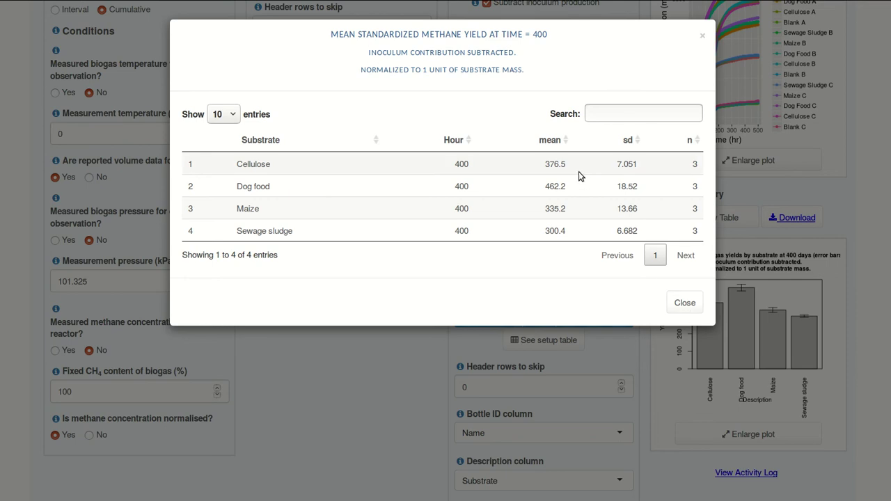
click(683, 300)
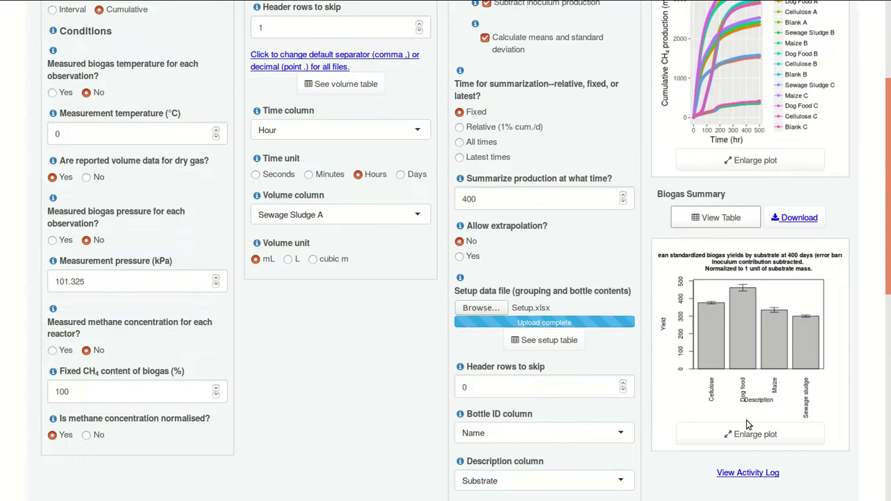
click(752, 433)
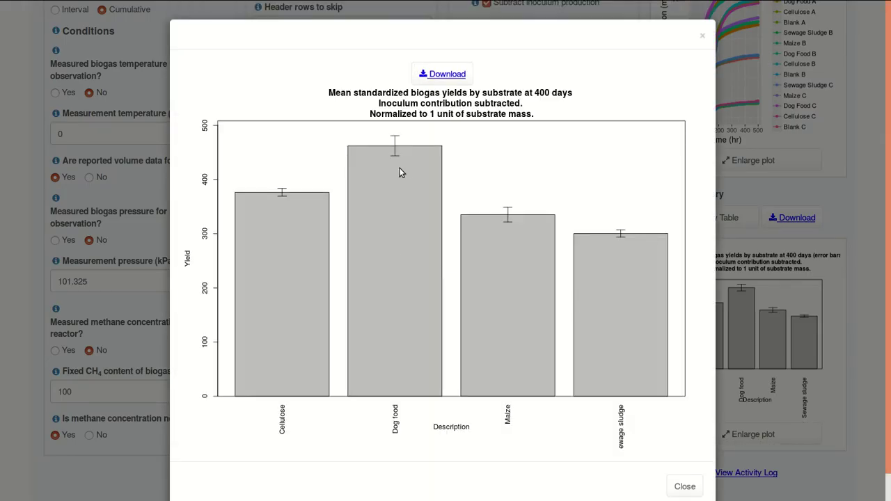
click(702, 35)
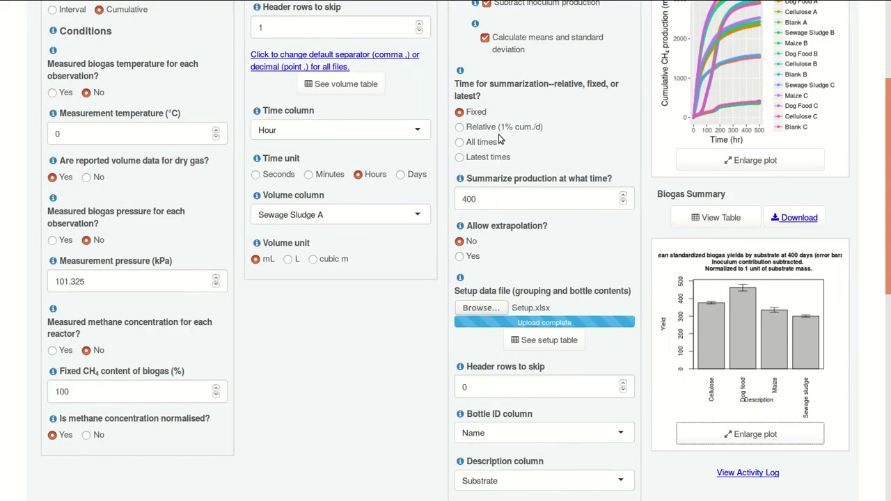
Step: Summarize yields at the Latest times and check the summary table's values at hour 500
click(479, 159)
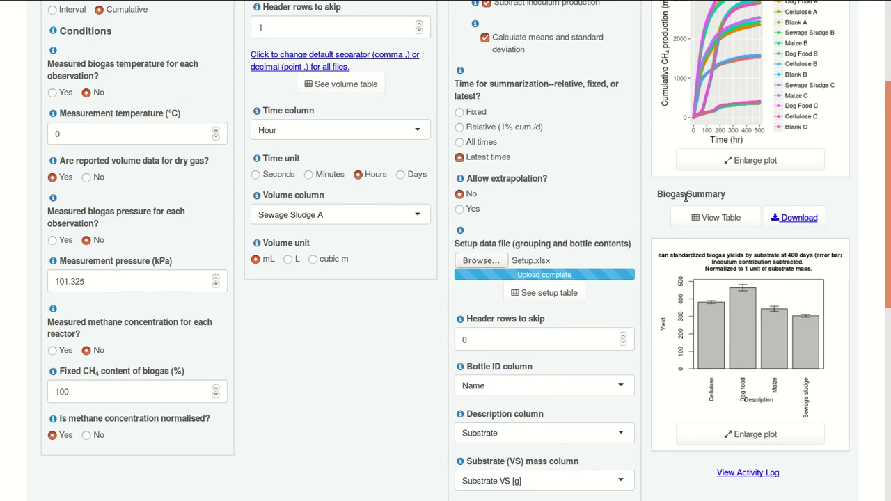
click(698, 215)
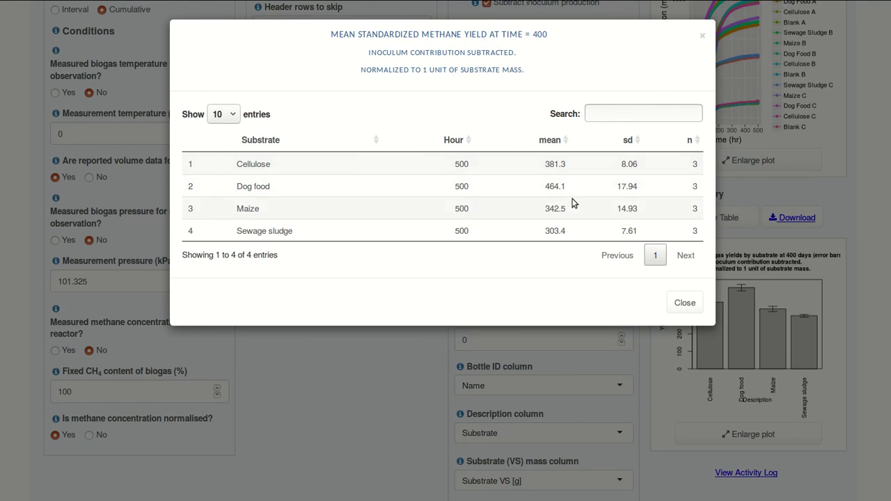
click(691, 307)
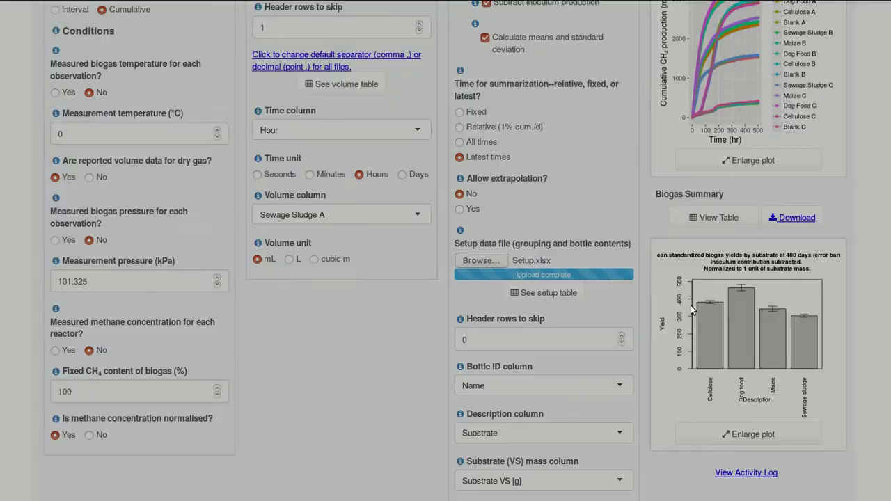
scroll(605, 233, up, 5)
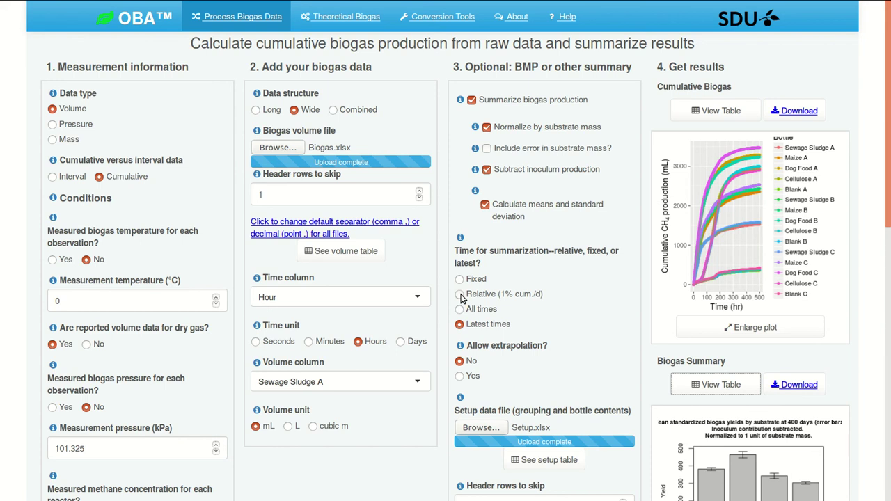
Step: Switch to Relative (1% cum./d) timing and review the table, where dog food averages 450.6 at 13.25 days
click(460, 295)
scroll(557, 327, down, 3)
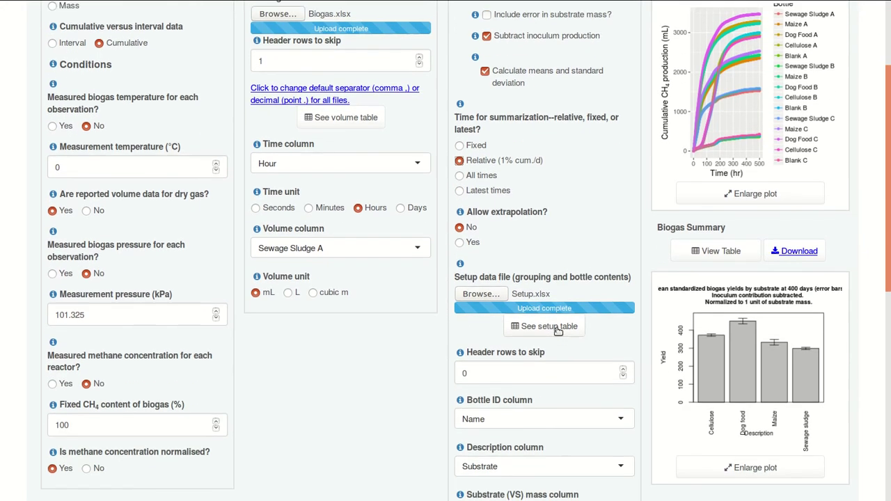
click(701, 251)
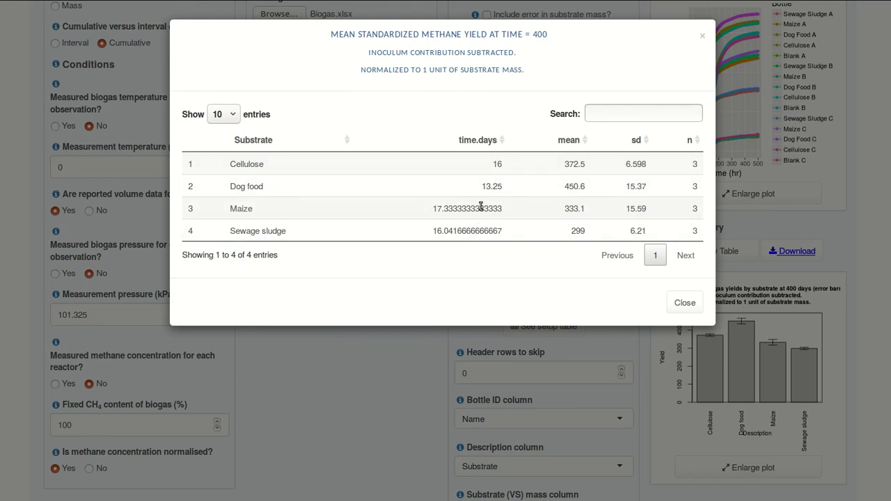
click(683, 305)
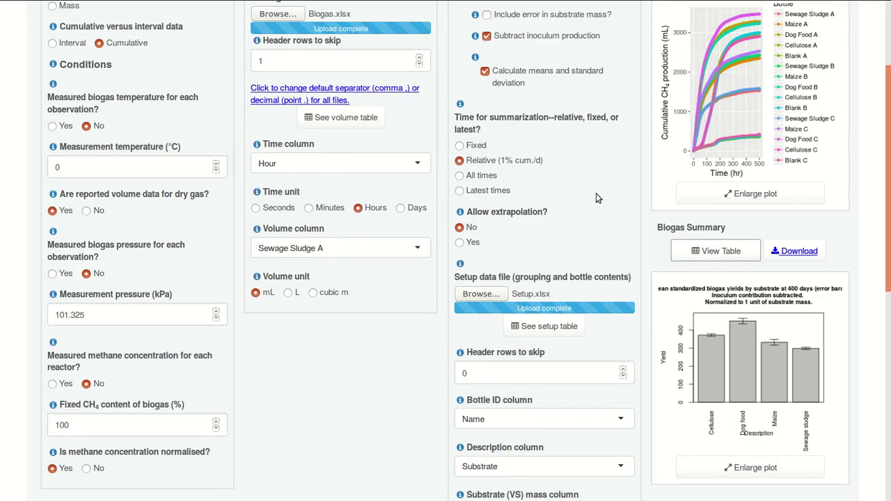
Step: Select All times and inspect the enlarged plot of mean cumulative CH4 curves per substrate
click(491, 179)
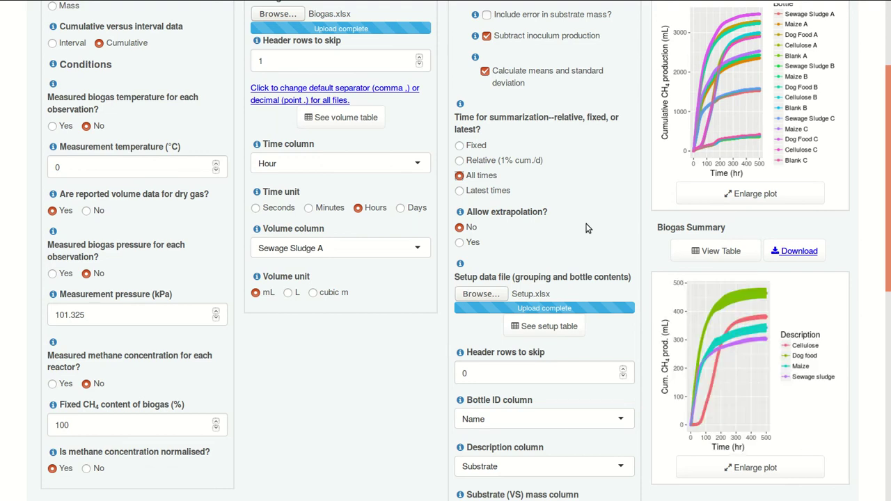
scroll(587, 229, down, 2)
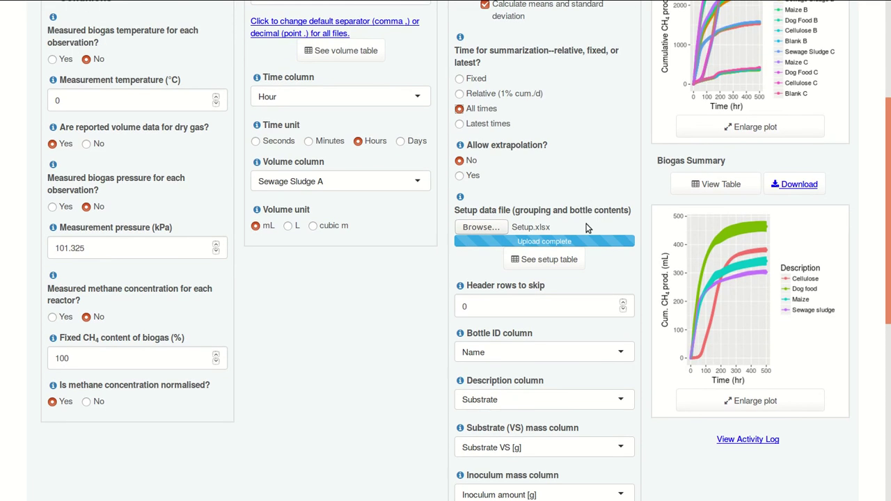
scroll(587, 229, up, 2)
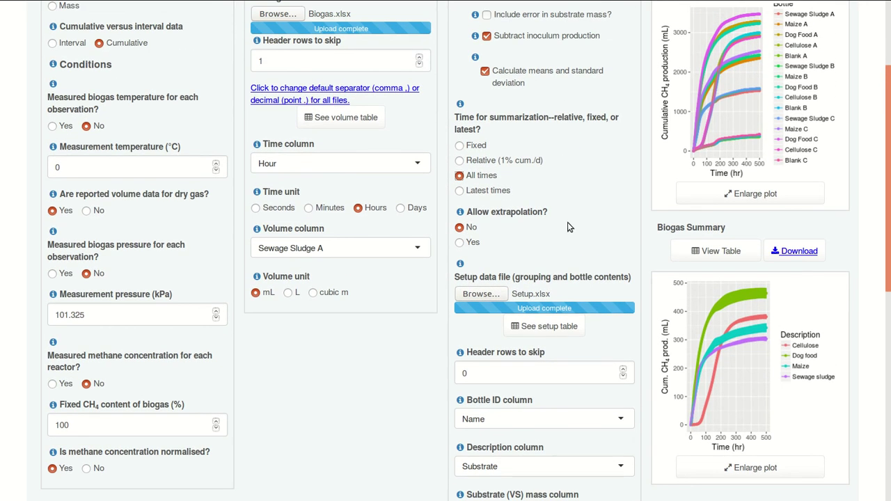
scroll(567, 227, down, 3)
click(724, 368)
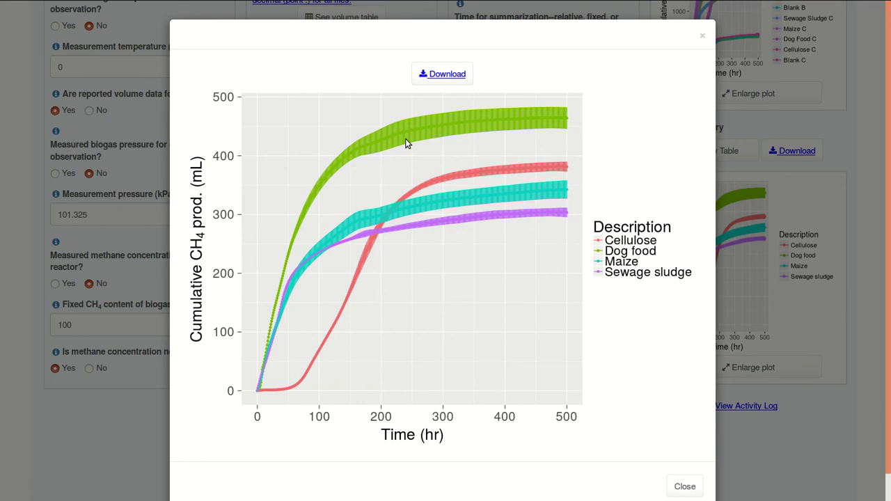
click(685, 487)
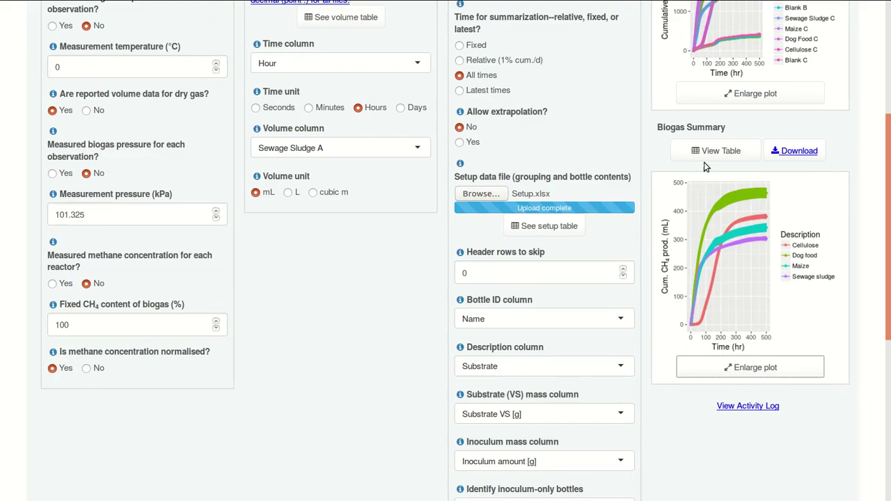
Step: Check the 2,004-entry all-times summary table and download the Biogas Summary results
click(707, 151)
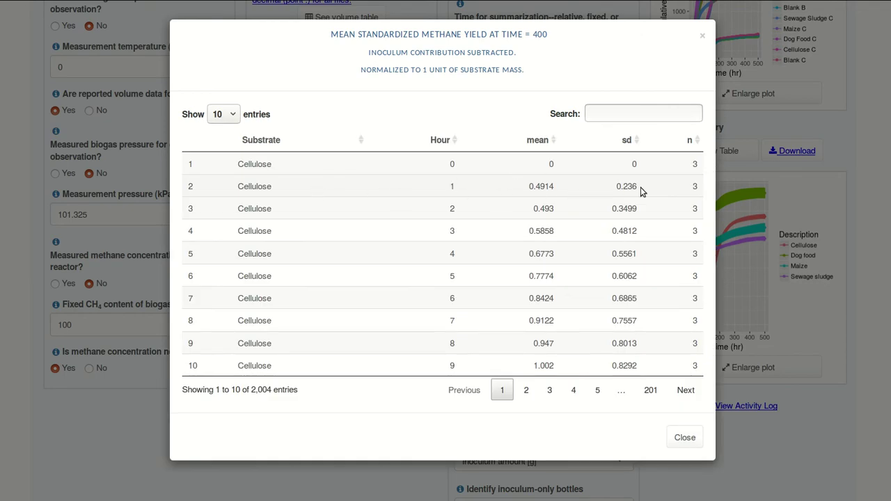
click(685, 439)
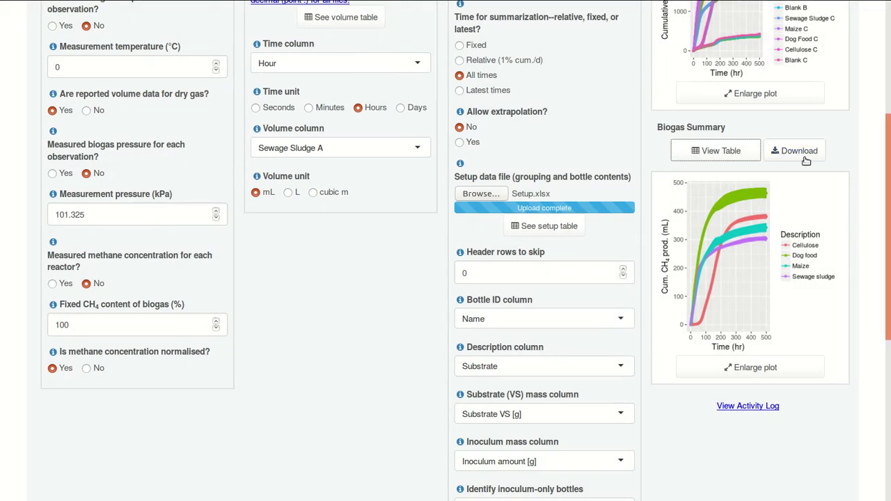
click(806, 161)
Step: Turn off Calculate means and standard deviation and view the 12 per-bottle cumulative CH4 curves enlarged
scroll(602, 128, up, 2)
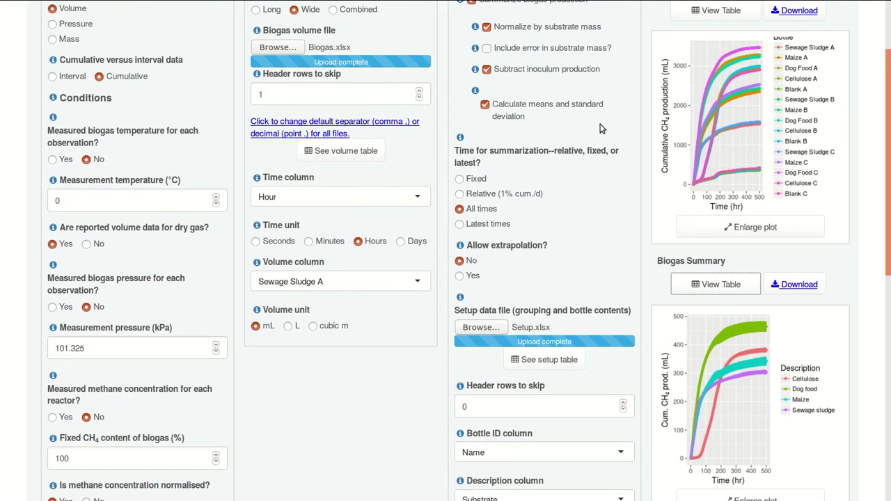
click(485, 105)
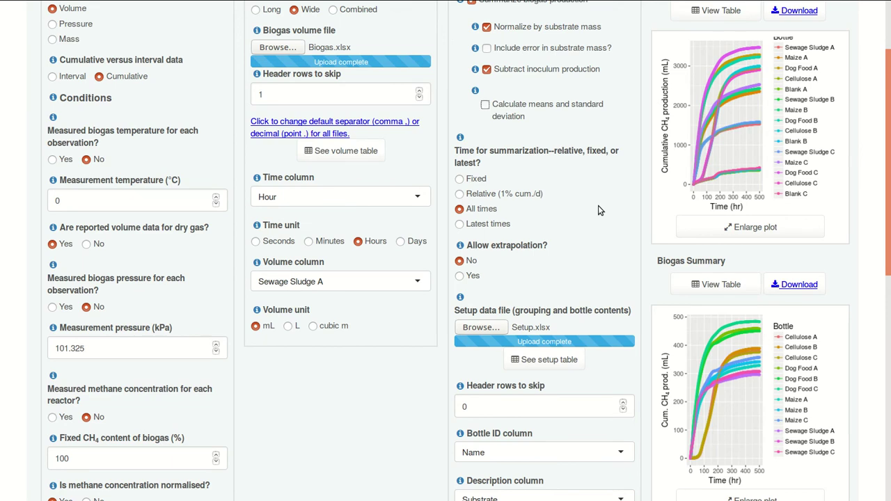
scroll(598, 206, down, 2)
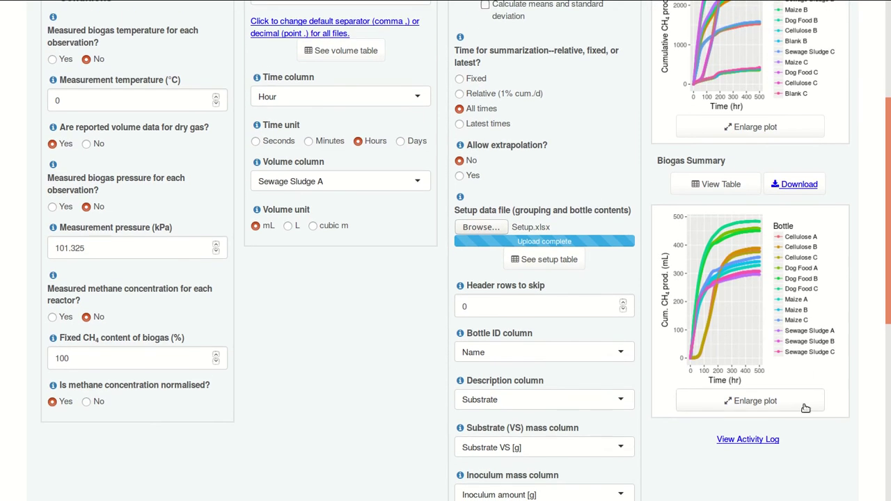
click(805, 407)
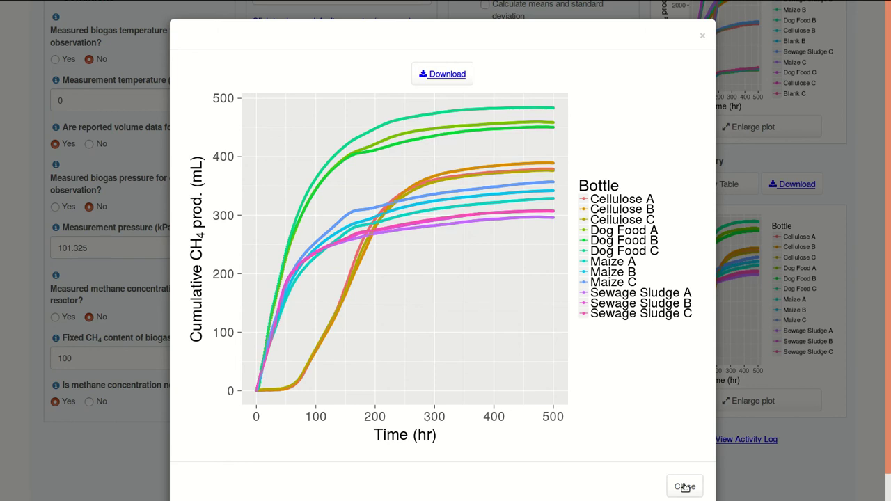
click(684, 487)
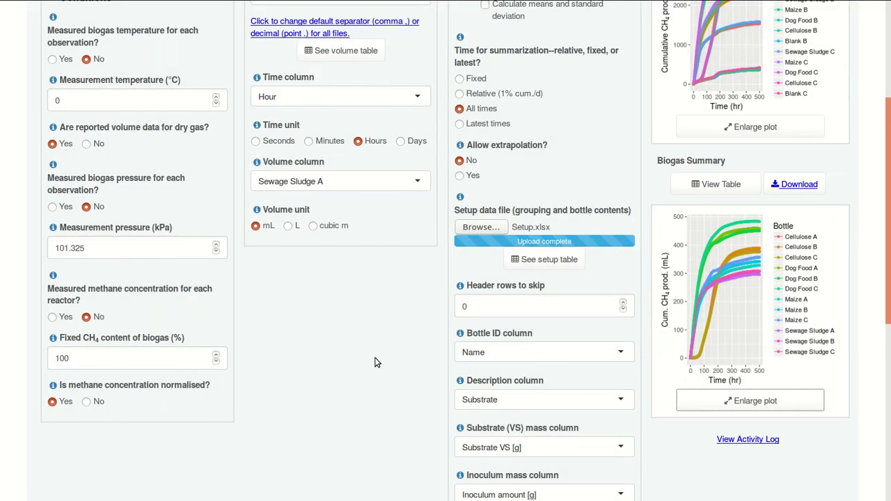
scroll(574, 180, up, 3)
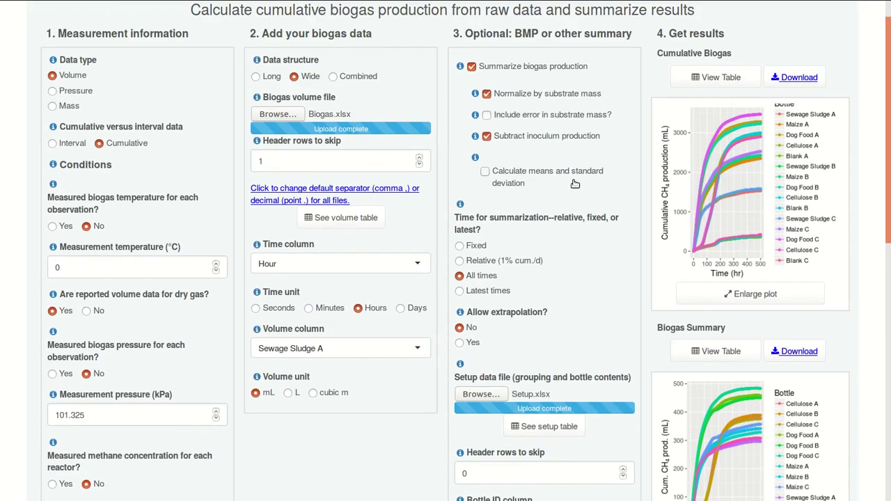